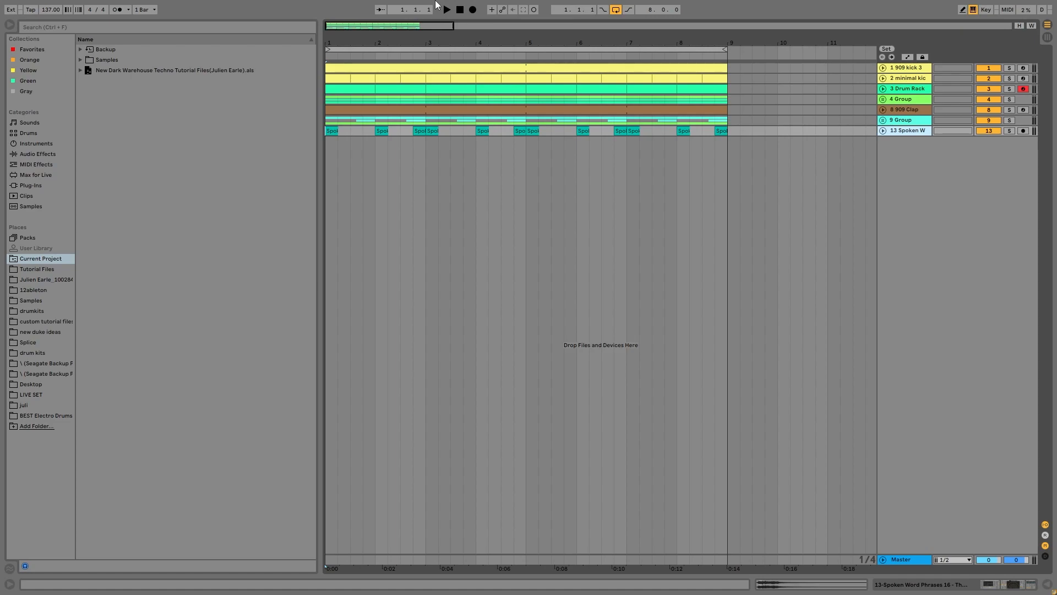
# Play the full arrangement, then solo the 909 kick 3 and minimal kick tracks and play them together.
pyautogui.moveTo(373, 41)
pyautogui.mouseDown()
pyautogui.moveTo(373, 52)
pyautogui.moveTo(377, 40)
pyautogui.moveTo(418, 50)
pyautogui.moveTo(392, 33)
pyautogui.mouseUp()
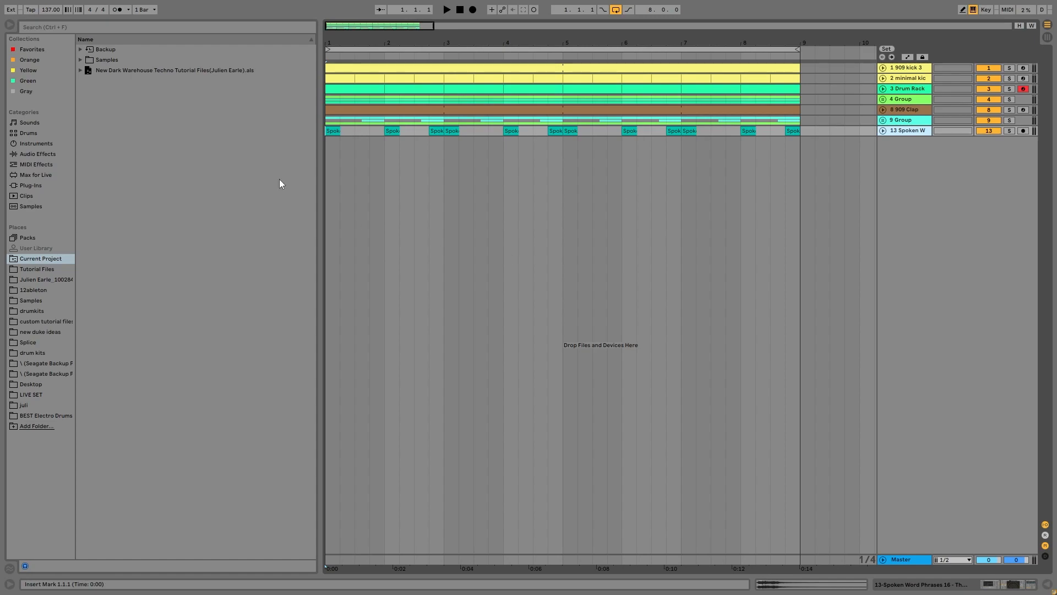
pyautogui.press('space')
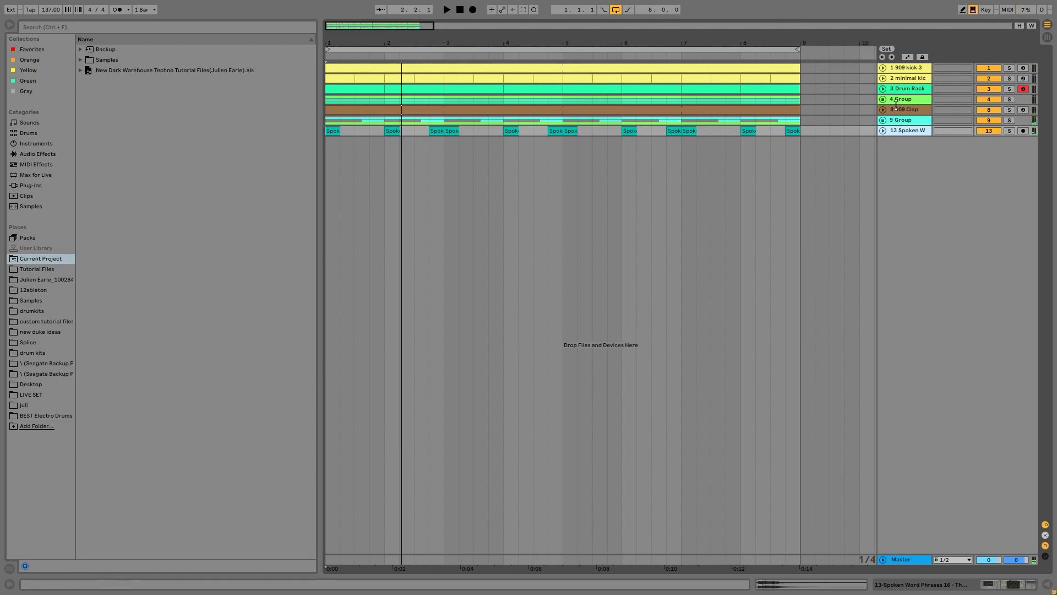
pyautogui.click(1009, 68)
pyautogui.click(1009, 78)
pyautogui.press('space')
# Unfold both kick tracks, show the 909 kick 3 device chain and take the solo off the minimal kick.
pyautogui.click(883, 78)
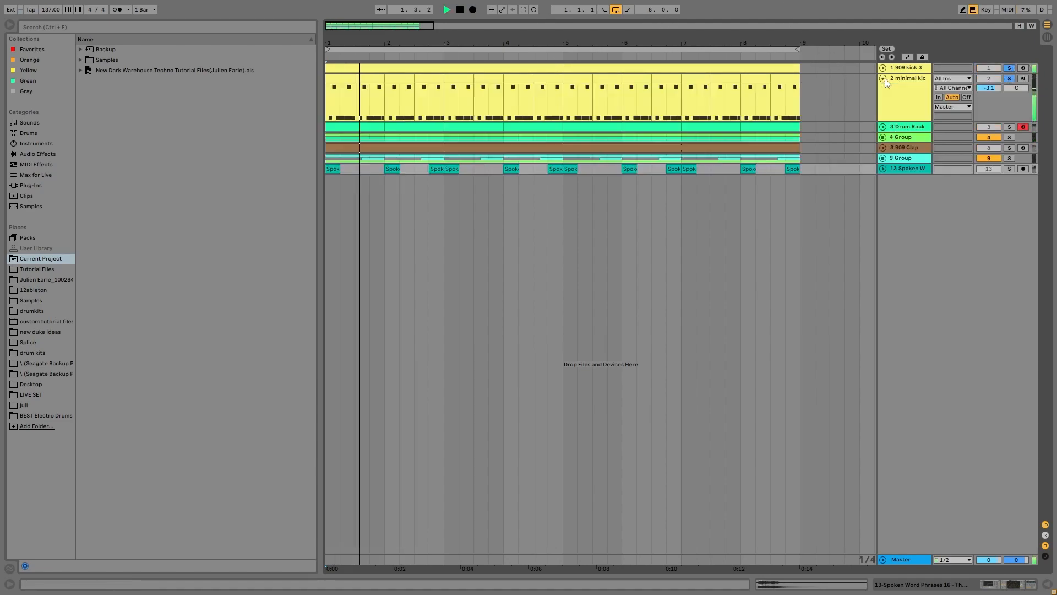
pyautogui.click(883, 68)
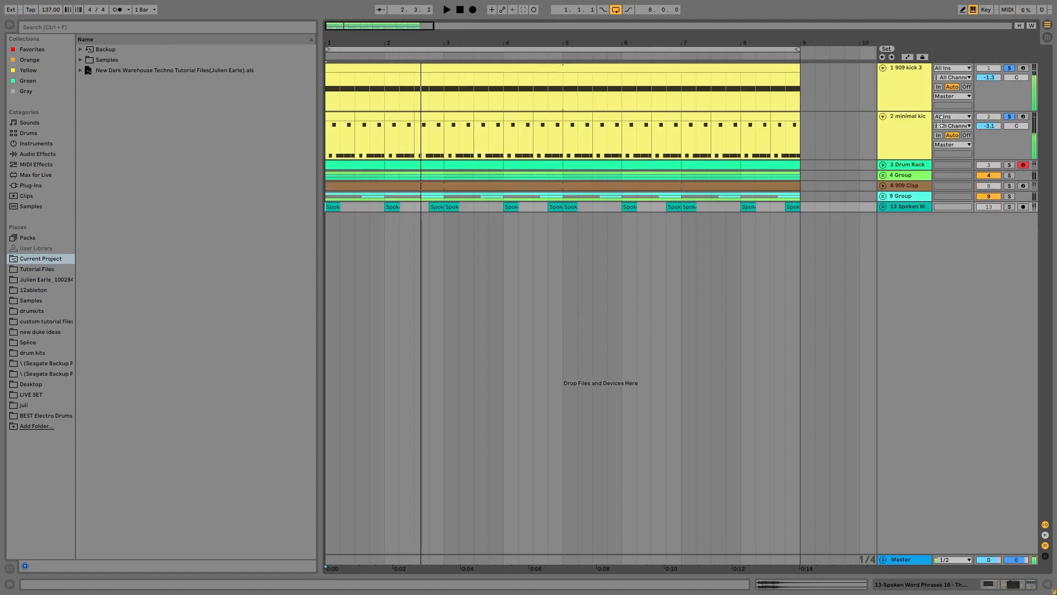
pyautogui.doubleClick(898, 81)
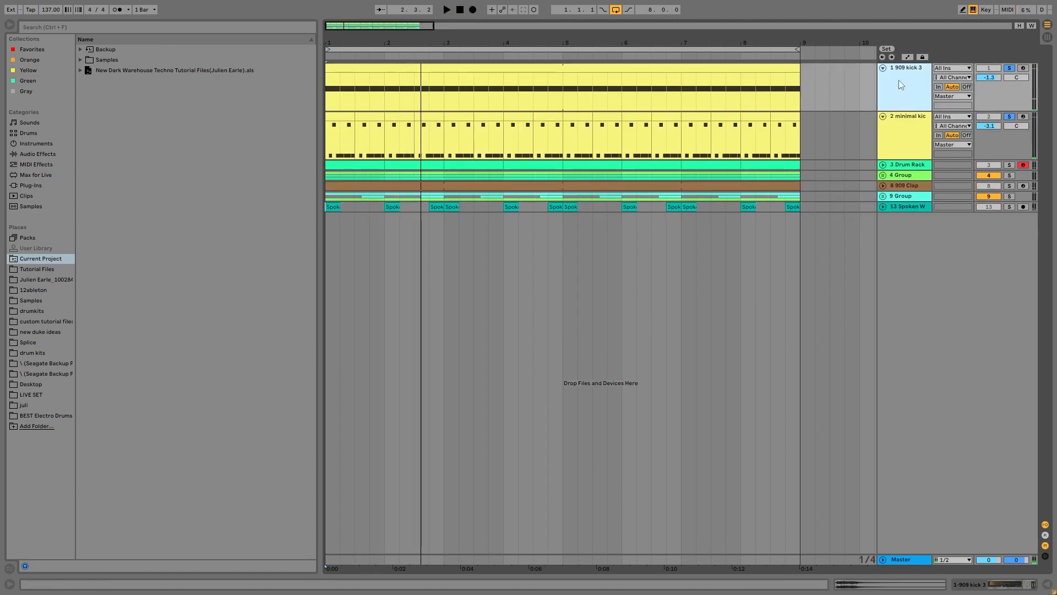
pyautogui.click(1012, 117)
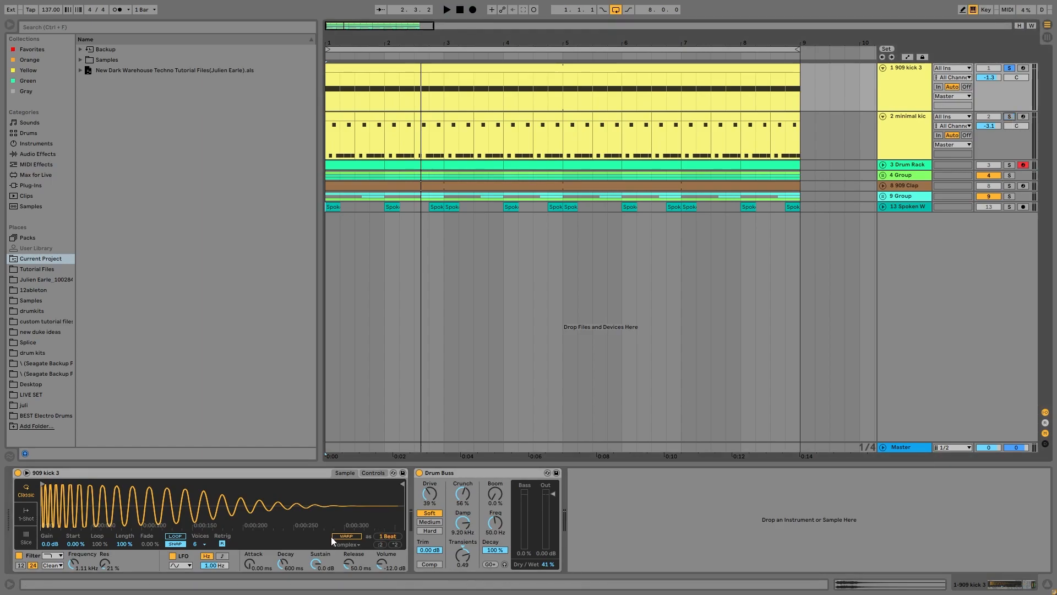
# Audition the 909 kick 3 with Drum Buss bypassed, then re-enable the effect to compare and stop playback.
pyautogui.click(419, 473)
pyautogui.press('space')
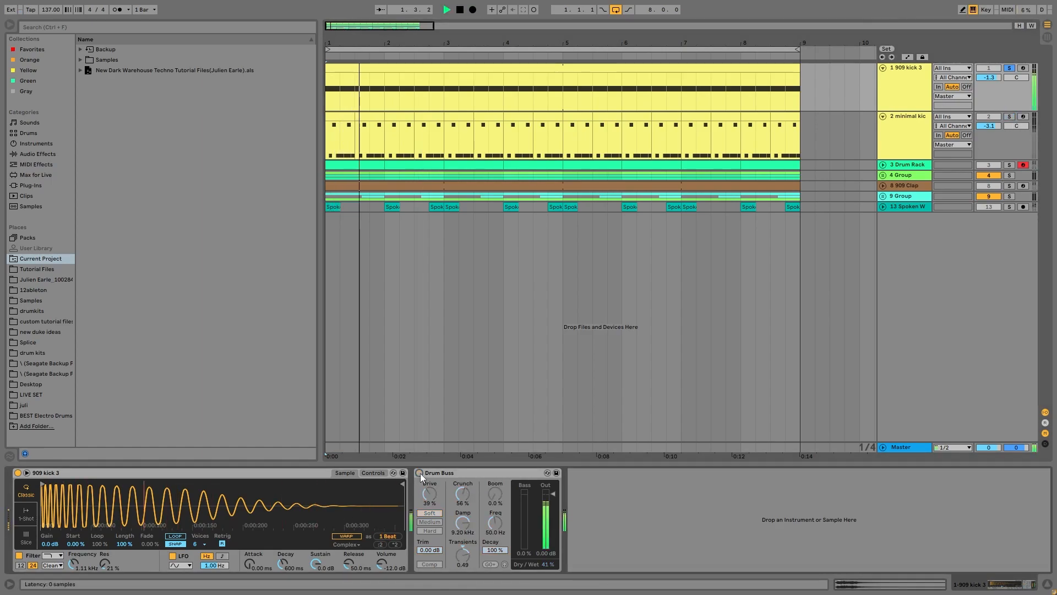
pyautogui.click(429, 474)
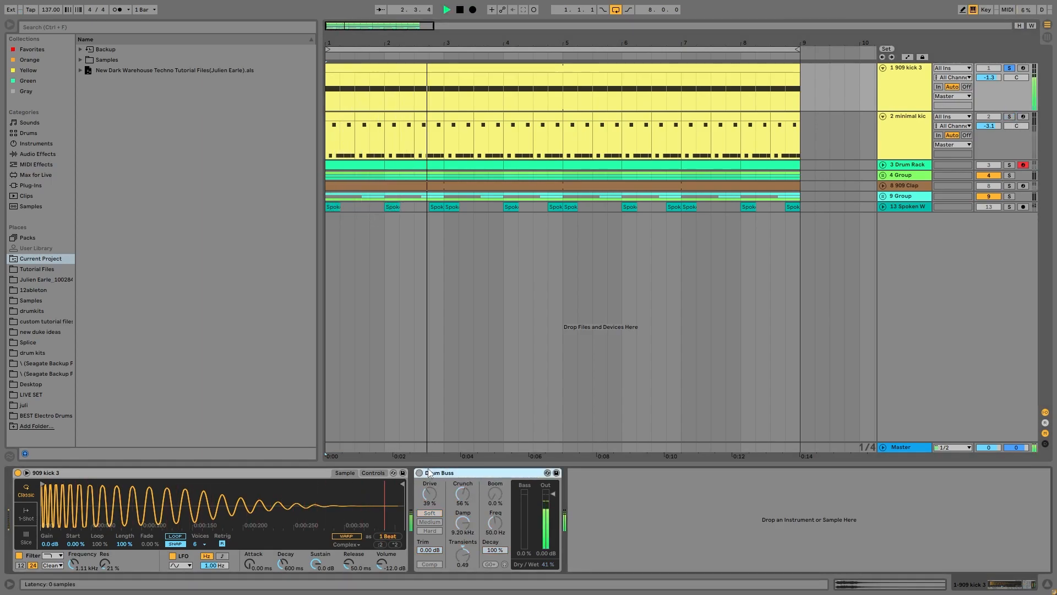
pyautogui.click(419, 473)
pyautogui.press('space')
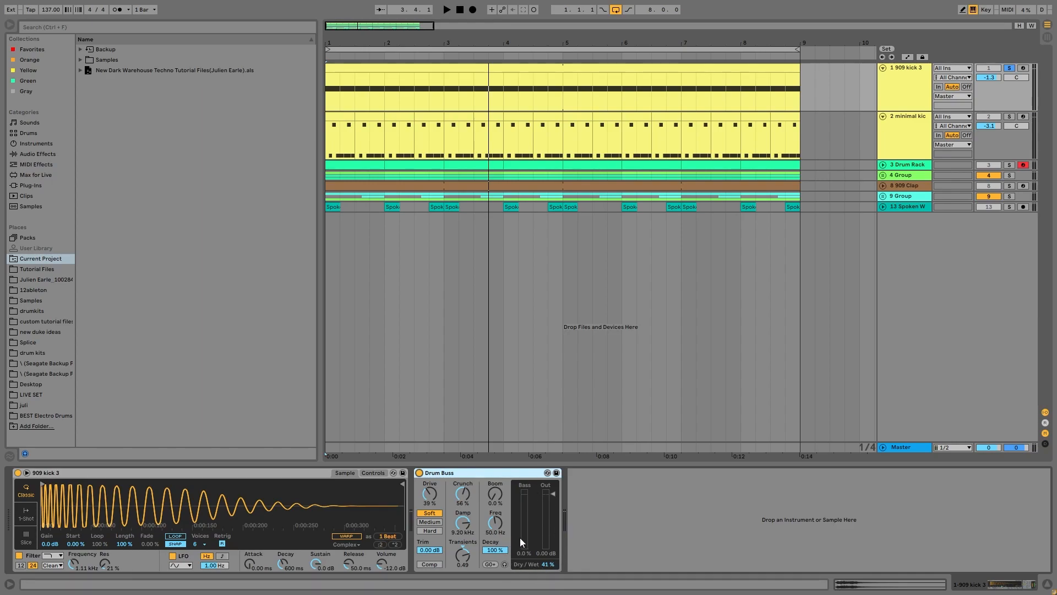
# Audition the 909 kick 3 with the Drum Buss Dry/Wet at 100 %, undo that change and replay the kick.
pyautogui.click(550, 564)
pyautogui.press('Delete')
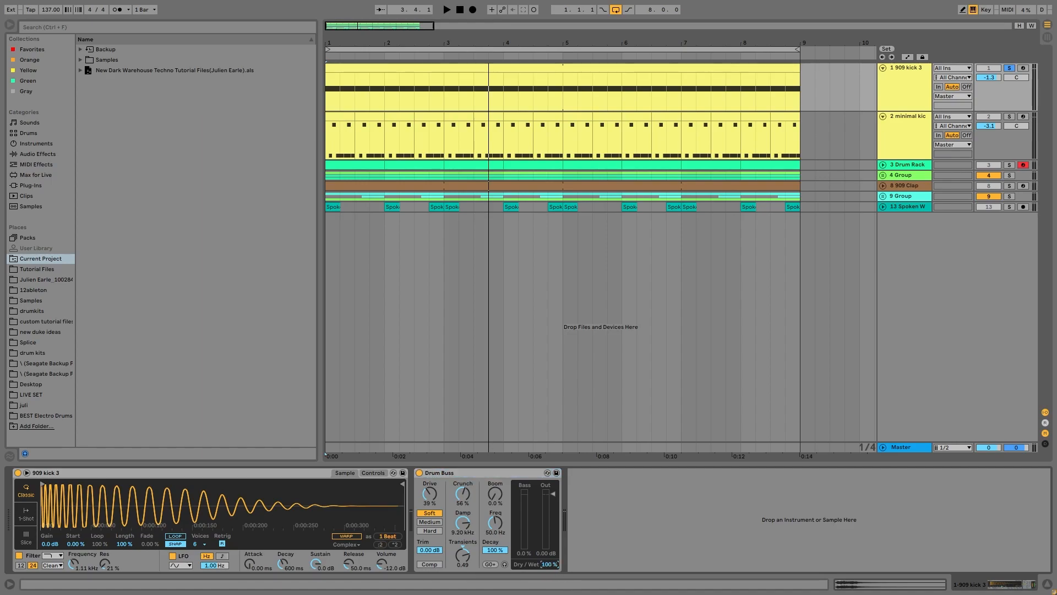
pyautogui.press('space')
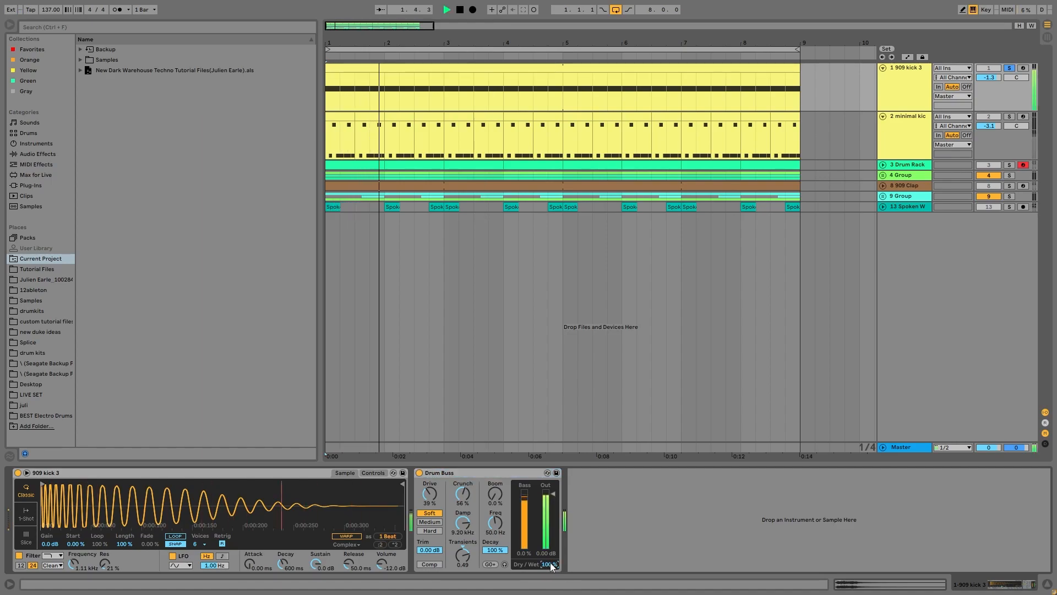
pyautogui.hotkey('ctrl', 'z')
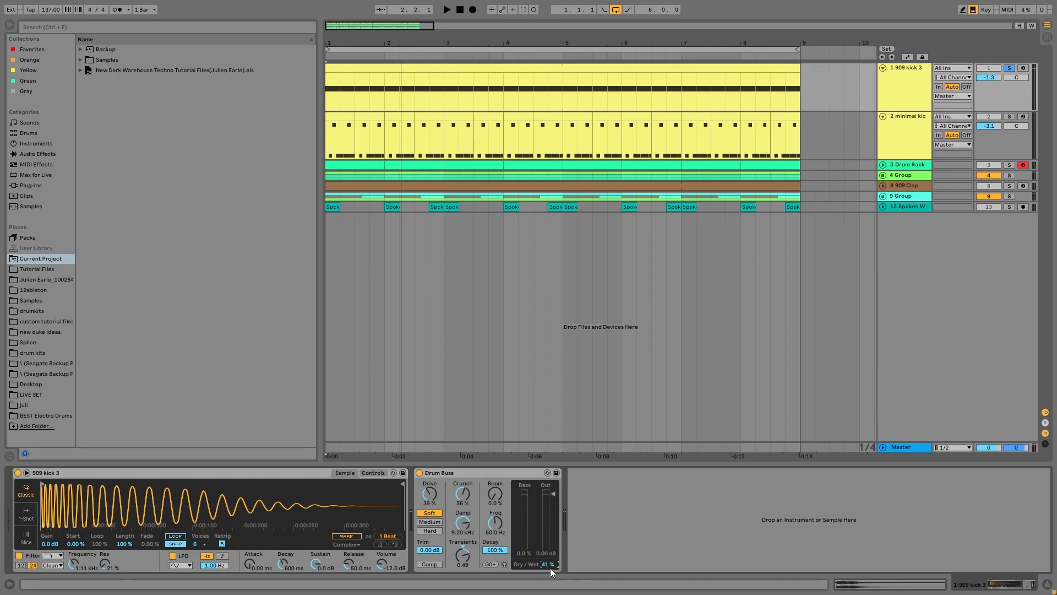
pyautogui.press('space')
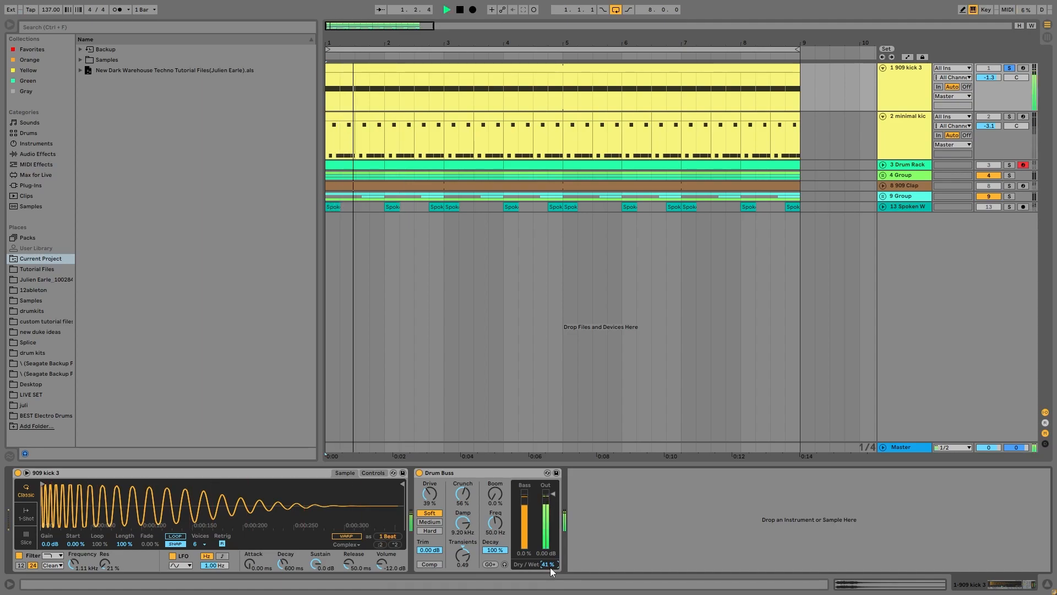
pyautogui.press('space')
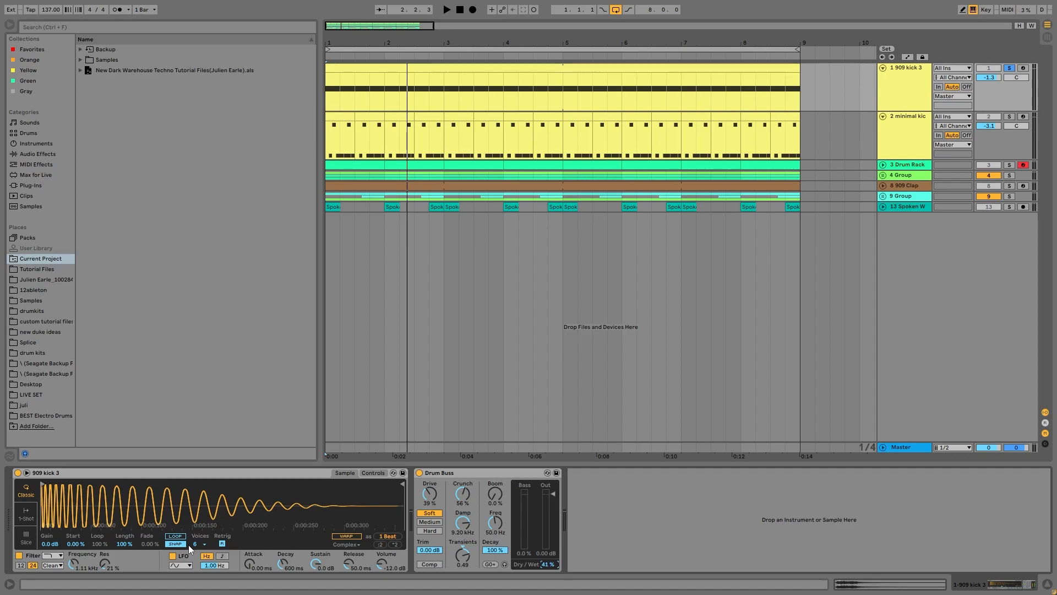
pyautogui.press('space')
pyautogui.press('space')
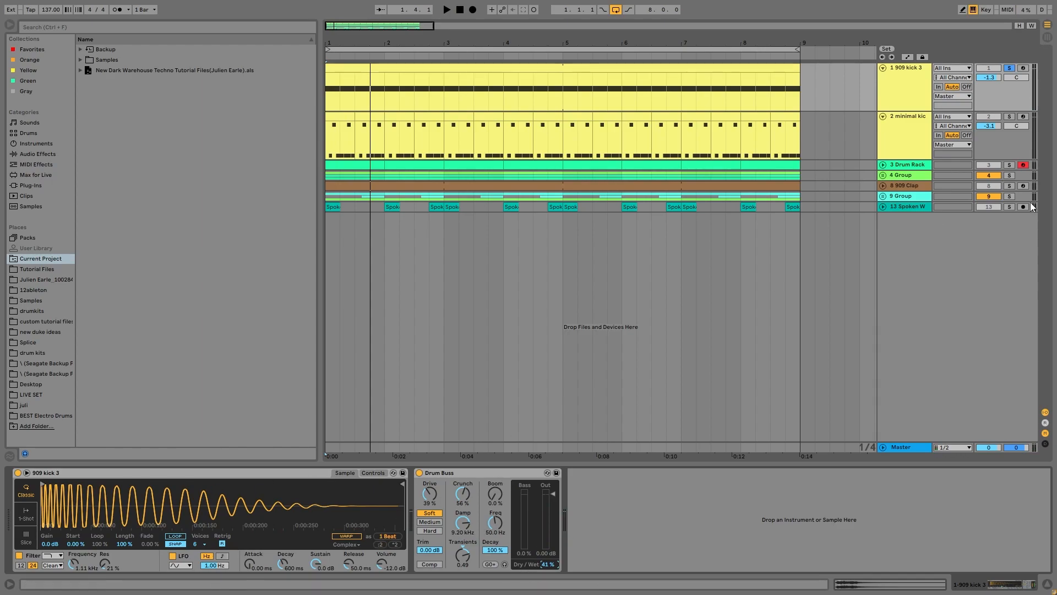
# Solo only the minimal kick track, play it and show its device chain.
pyautogui.click(1009, 116)
pyautogui.press('space')
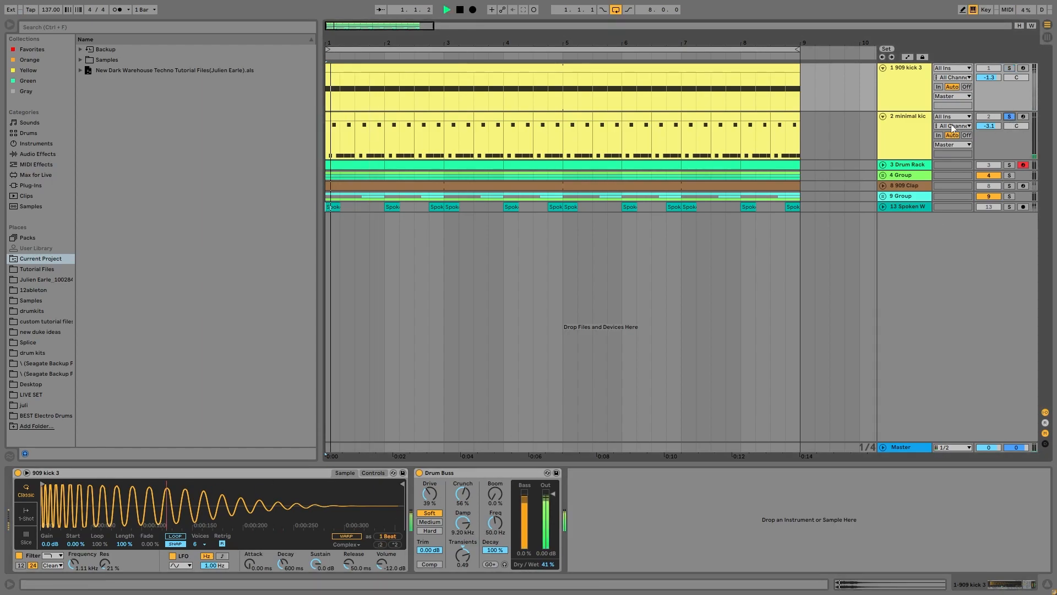
pyautogui.click(913, 124)
pyautogui.press('space')
pyautogui.click(974, 591)
pyautogui.moveTo(974, 591); pyautogui.dragTo(954, 590)
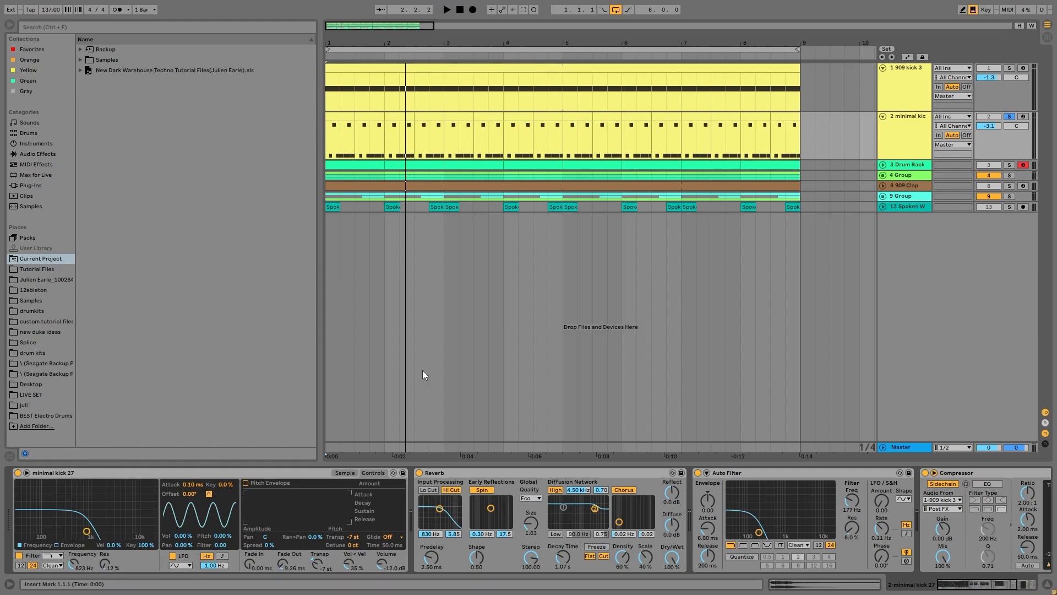
# Bypass the Reverb, Compressor and Auto Filter on the minimal kick track and play the dry kick.
pyautogui.click(420, 472)
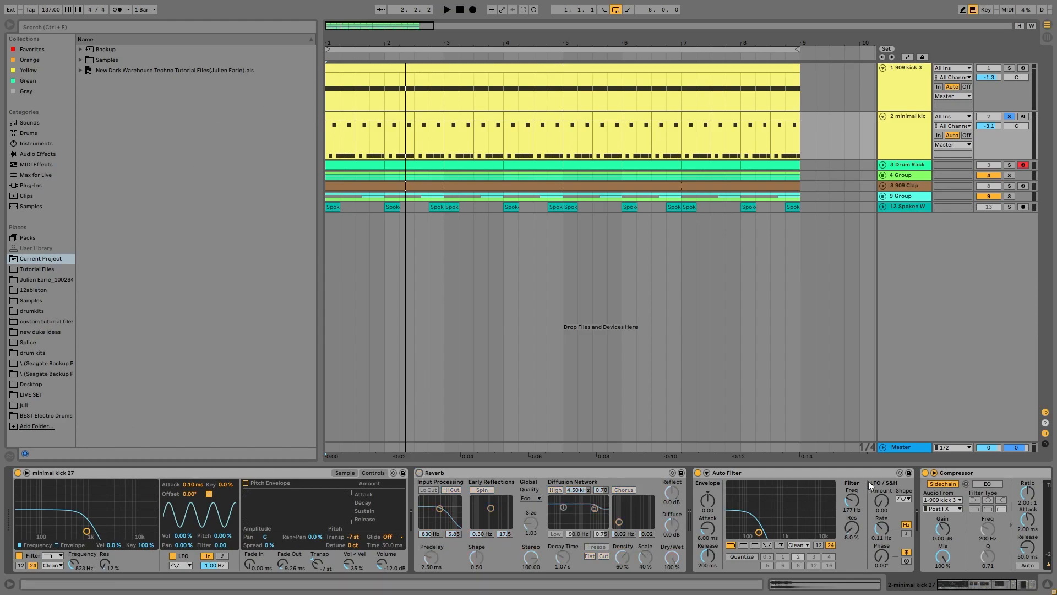
pyautogui.click(925, 473)
pyautogui.click(698, 472)
pyautogui.press('space')
# Examine the note pattern in the first minimal kick clip, then return to the track's device chain.
pyautogui.doubleClick(345, 132)
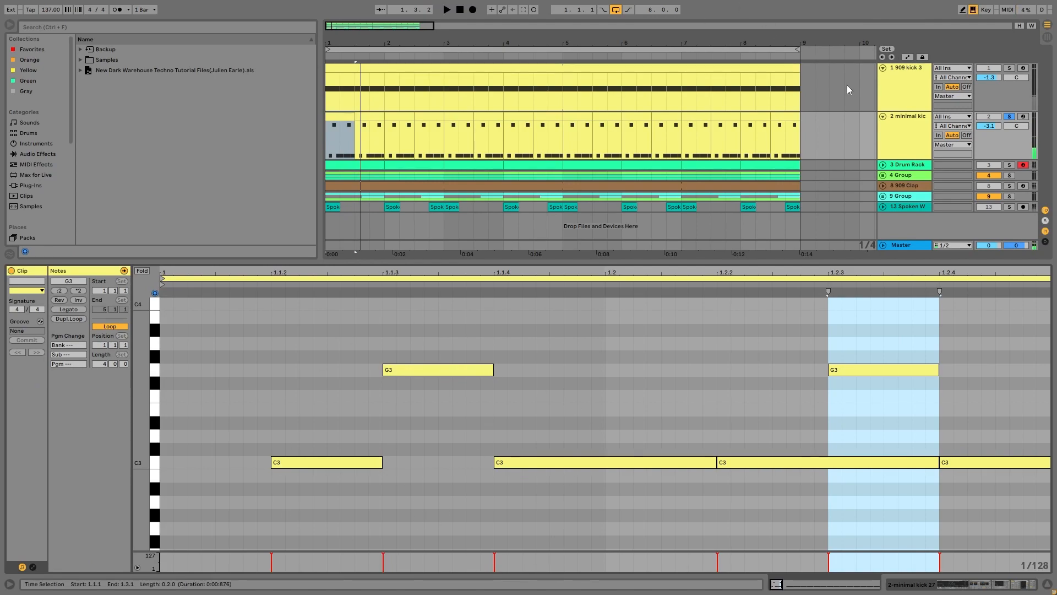
pyautogui.click(887, 131)
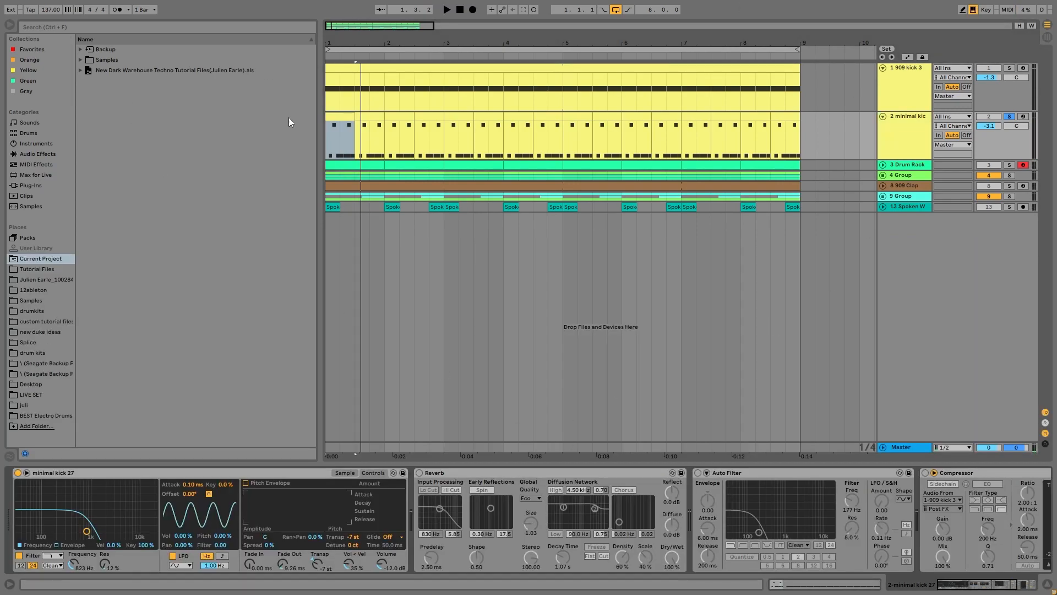
pyautogui.doubleClick(345, 117)
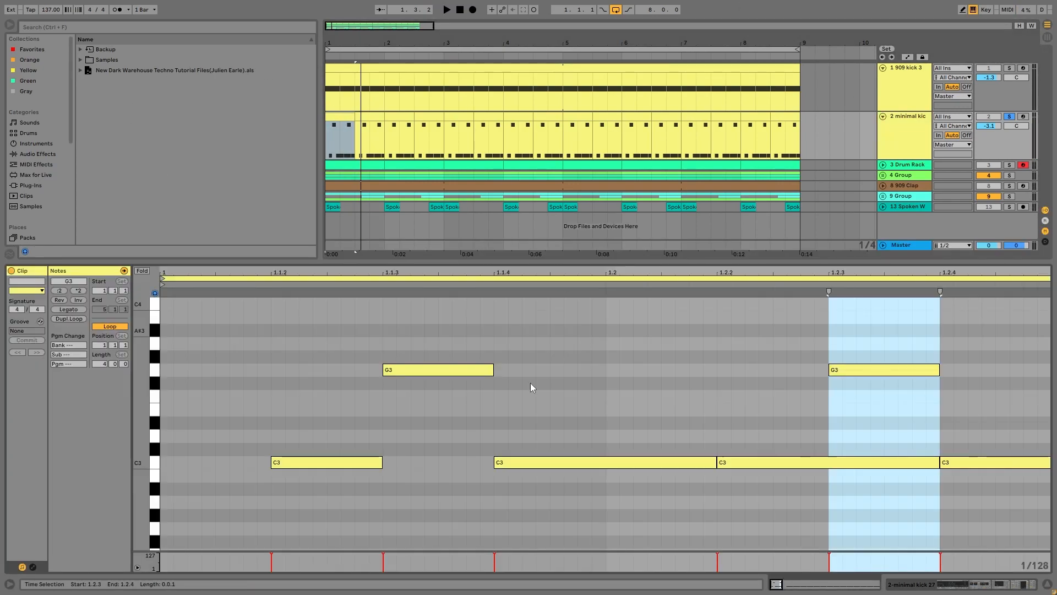
pyautogui.click(919, 125)
# Re-enable the minimal kick's Reverb, Auto Filter and Compressor and play the processed kick.
pyautogui.click(420, 472)
pyautogui.hscroll(5, 636, 507)
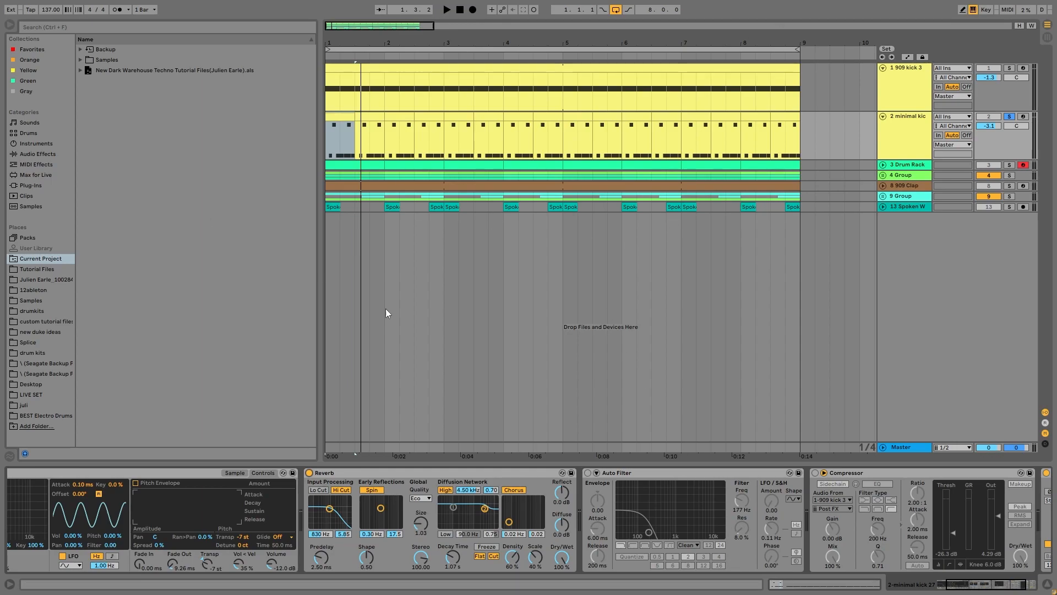
pyautogui.click(588, 473)
pyautogui.hscroll(3, 784, 510)
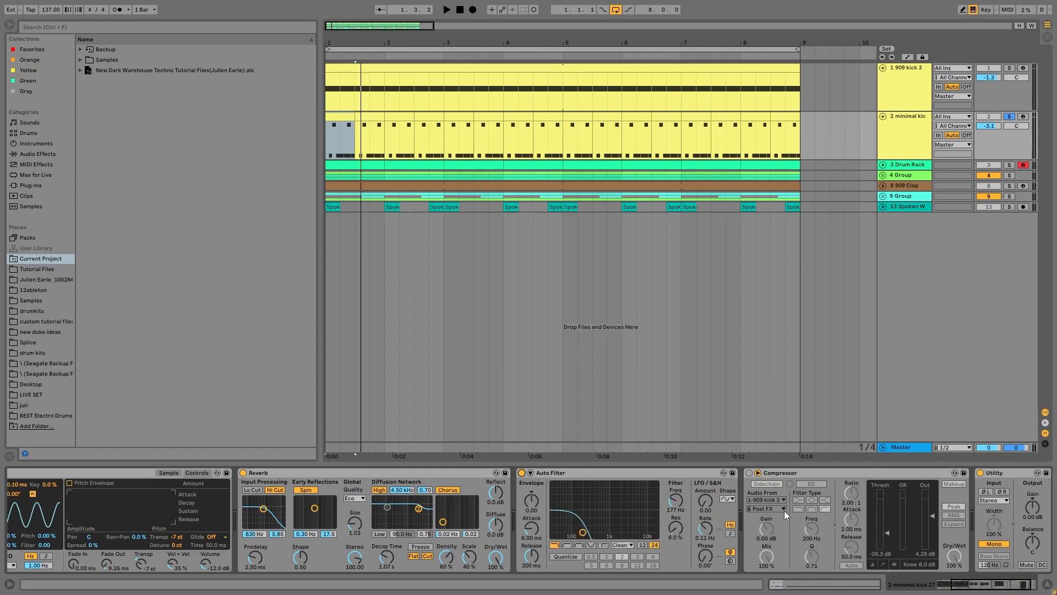
pyautogui.click(695, 472)
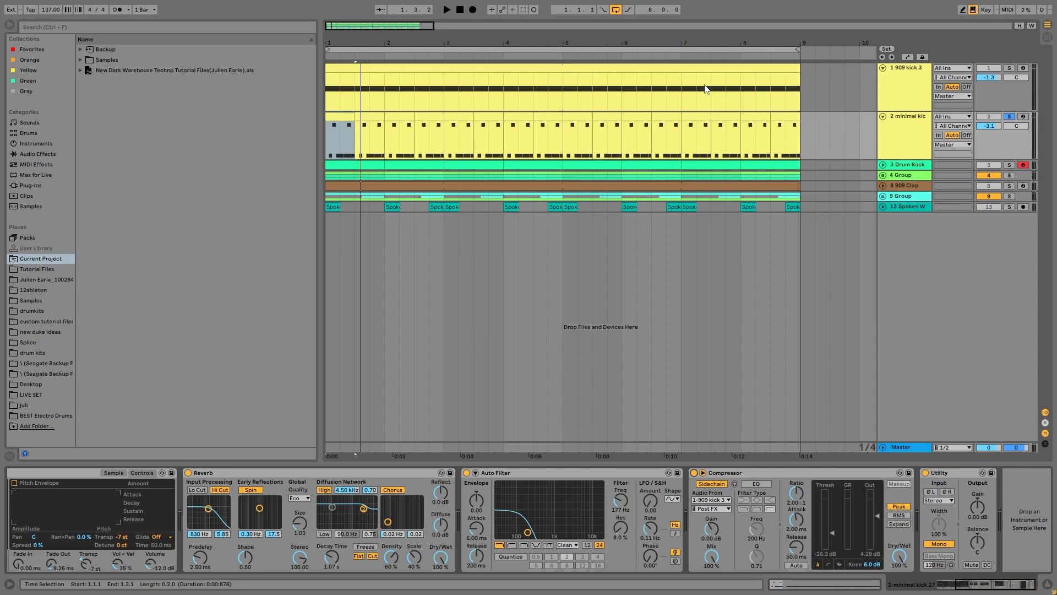
pyautogui.press('space')
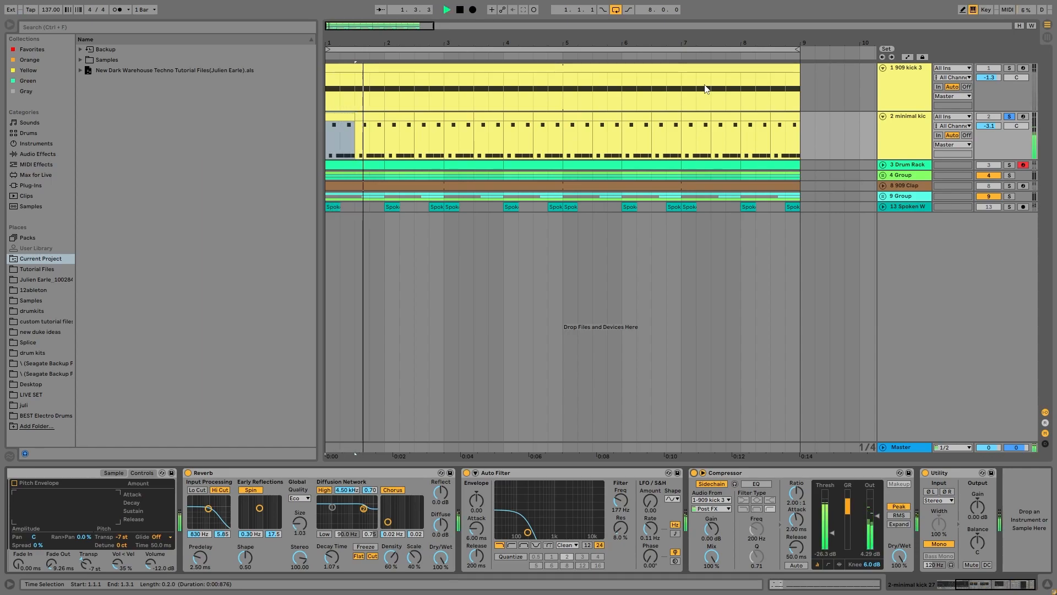
pyautogui.press('space')
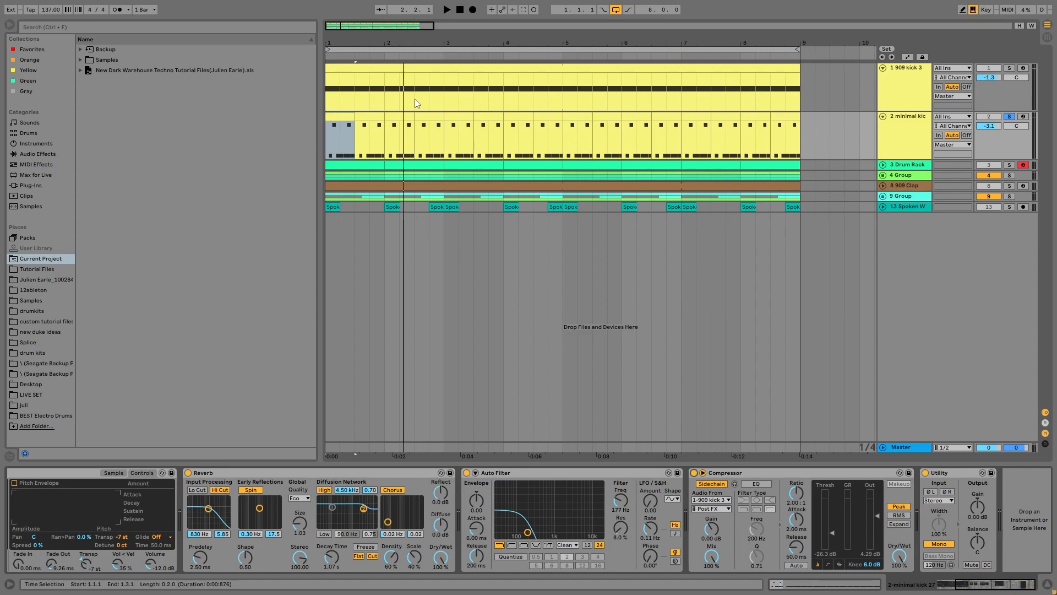
# Solo the 909 kick 3 track together with the minimal kick and play both.
pyautogui.click(1010, 67)
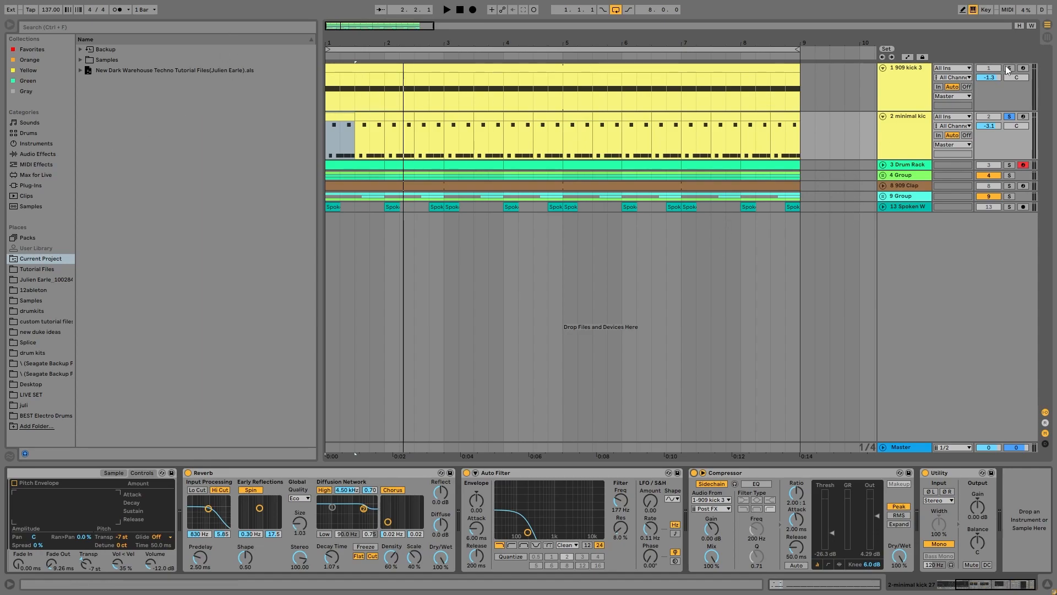
pyautogui.press('space')
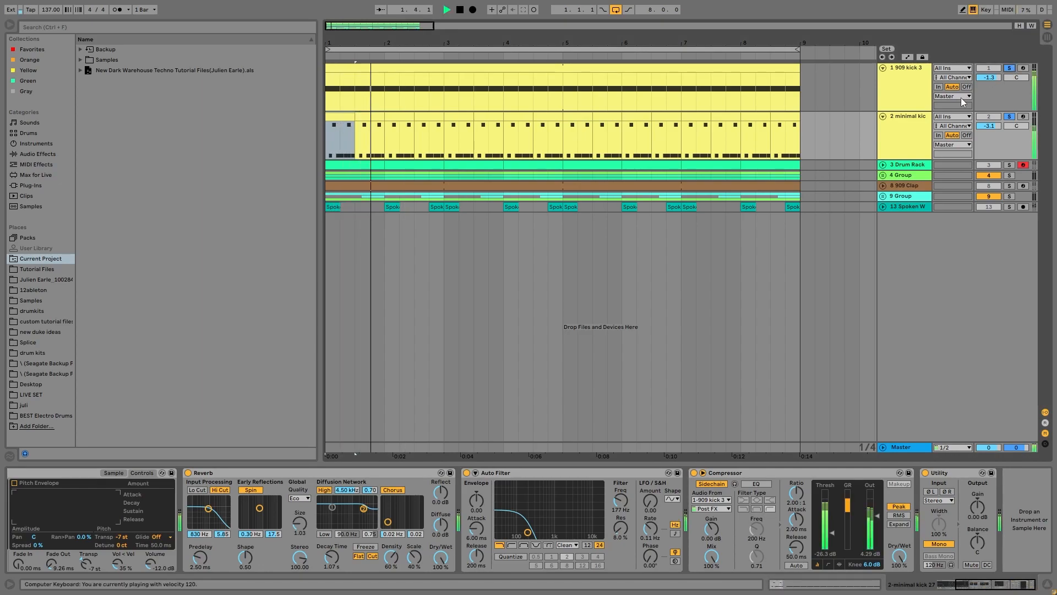
pyautogui.press('space')
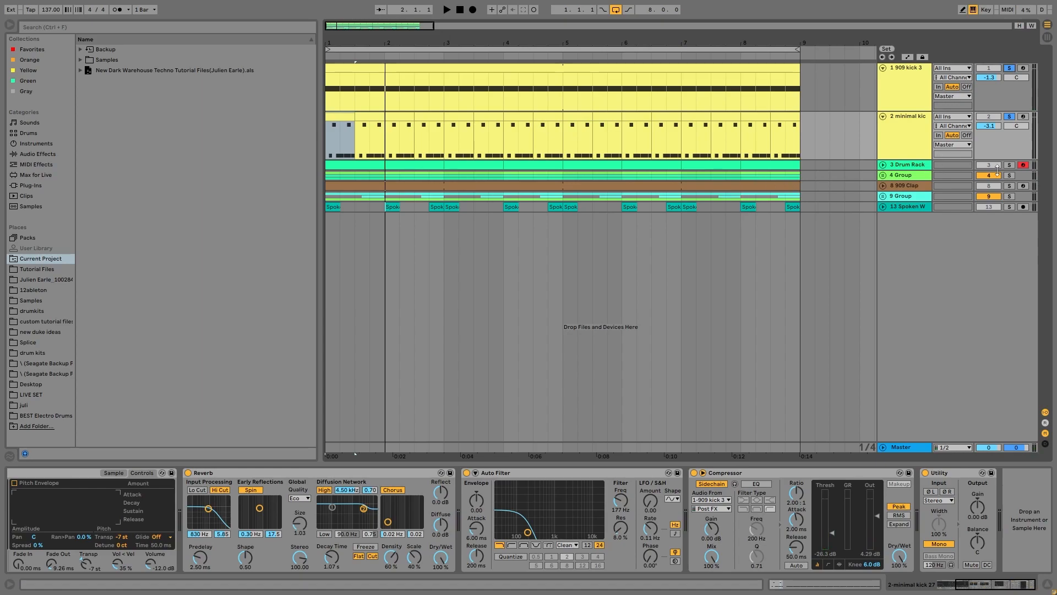
# Play the Drum Rack track soloed, unfold it and show its device chain.
pyautogui.press('space')
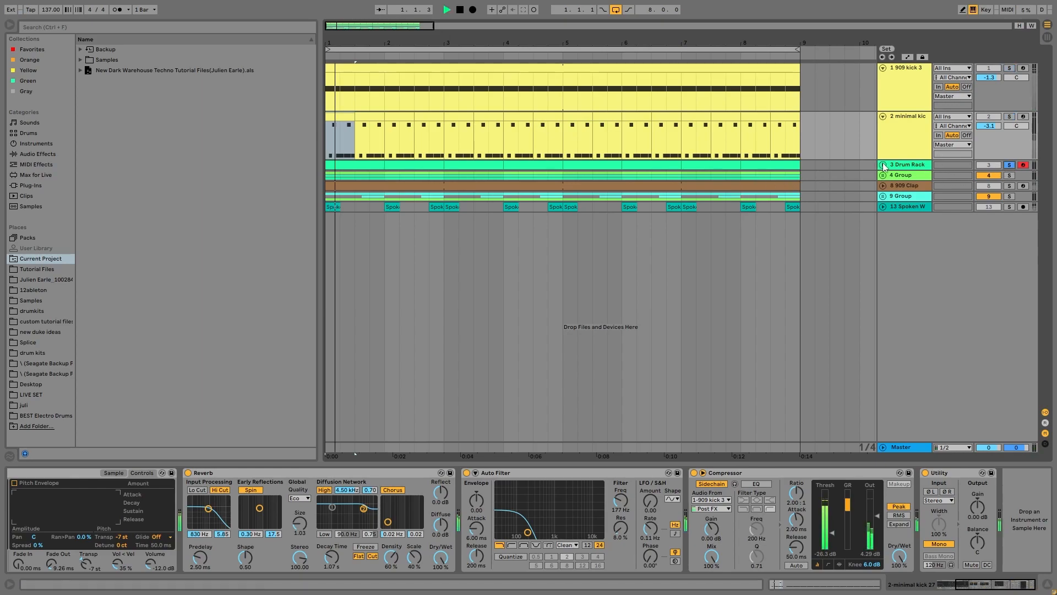
pyautogui.click(883, 164)
pyautogui.click(901, 170)
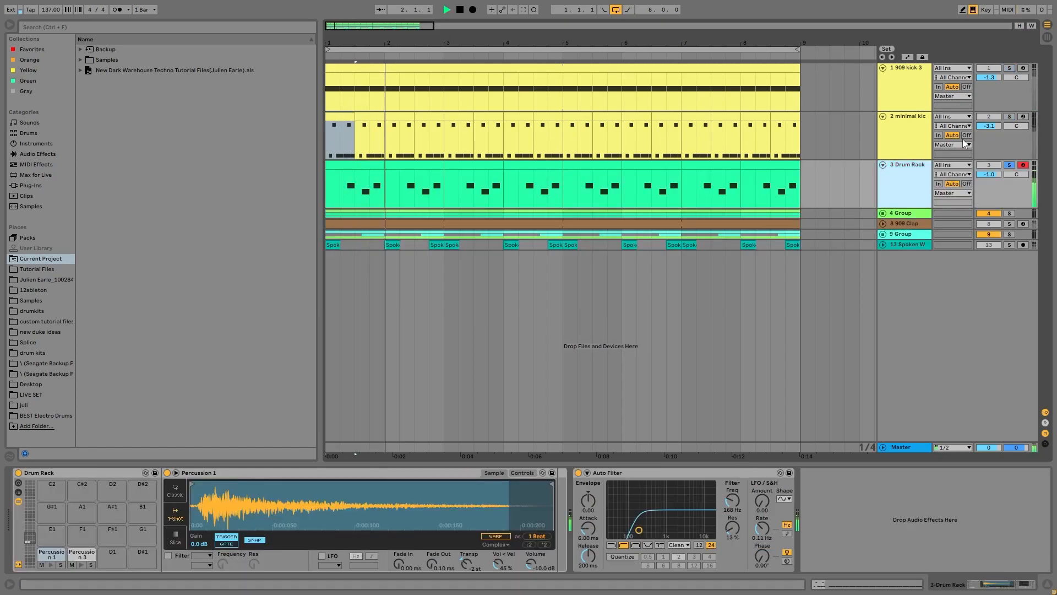
# Add both kick tracks, 4 Group and the 909 Clap to the soloed Drum Rack and play them together.
pyautogui.keyDown('ctrl'); pyautogui.click(1009, 116); pyautogui.keyUp('ctrl')
pyautogui.keyDown('ctrl'); pyautogui.click(1009, 67); pyautogui.keyUp('ctrl')
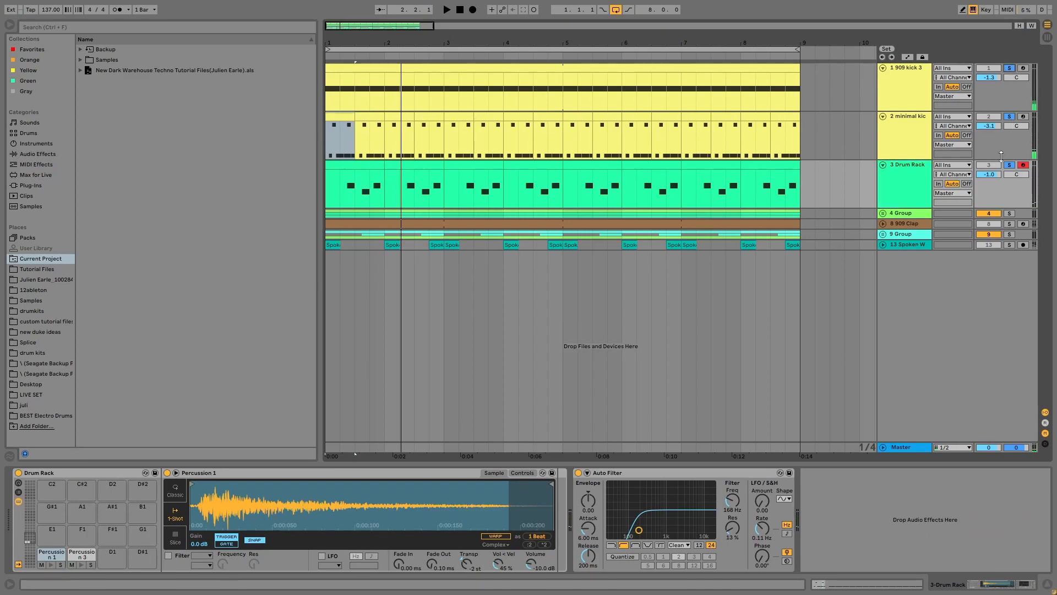
pyautogui.keyDown('ctrl'); pyautogui.click(1010, 213); pyautogui.keyUp('ctrl')
pyautogui.keyDown('ctrl'); pyautogui.click(1010, 224); pyautogui.keyUp('ctrl')
pyautogui.press('space')
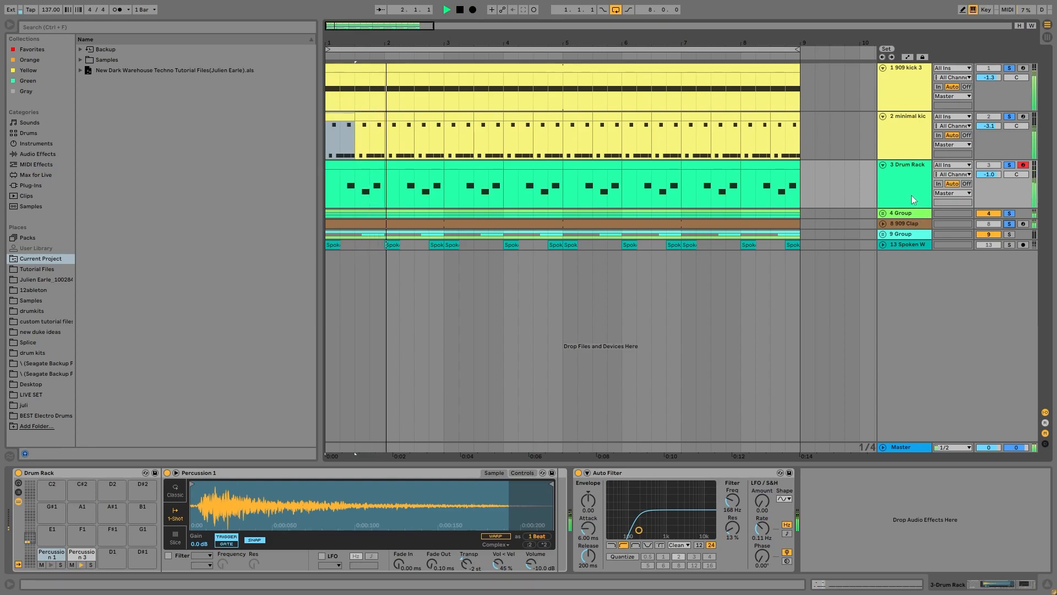
# Limit the solo to the Drum Rack track and play its percussion alone.
pyautogui.click(1009, 165)
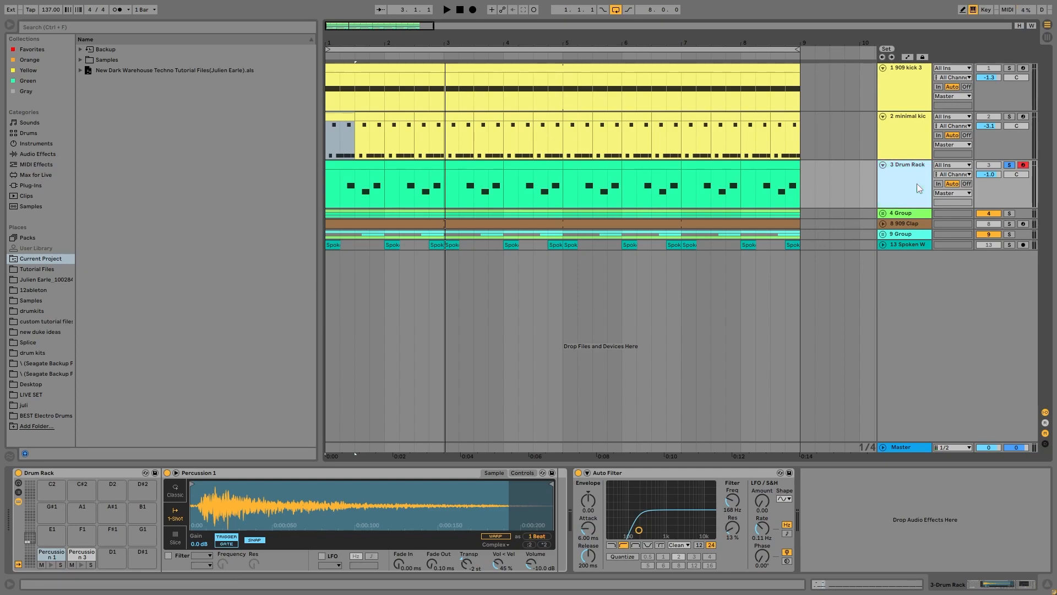
pyautogui.press('space')
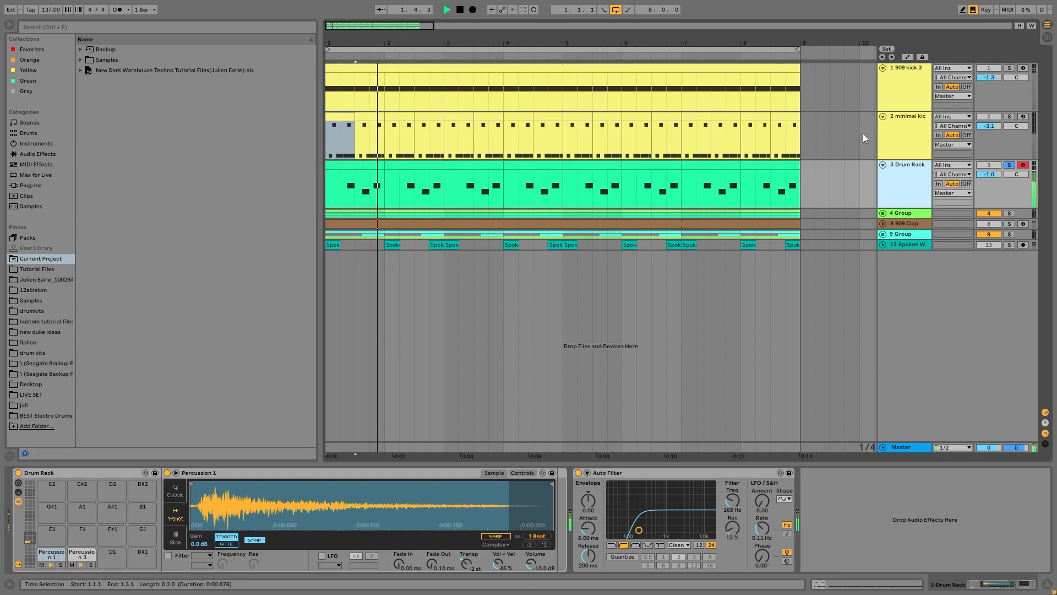
# Replay the soloed Drum Rack percussion from the start a couple of times.
pyautogui.press('space')
pyautogui.press('space')
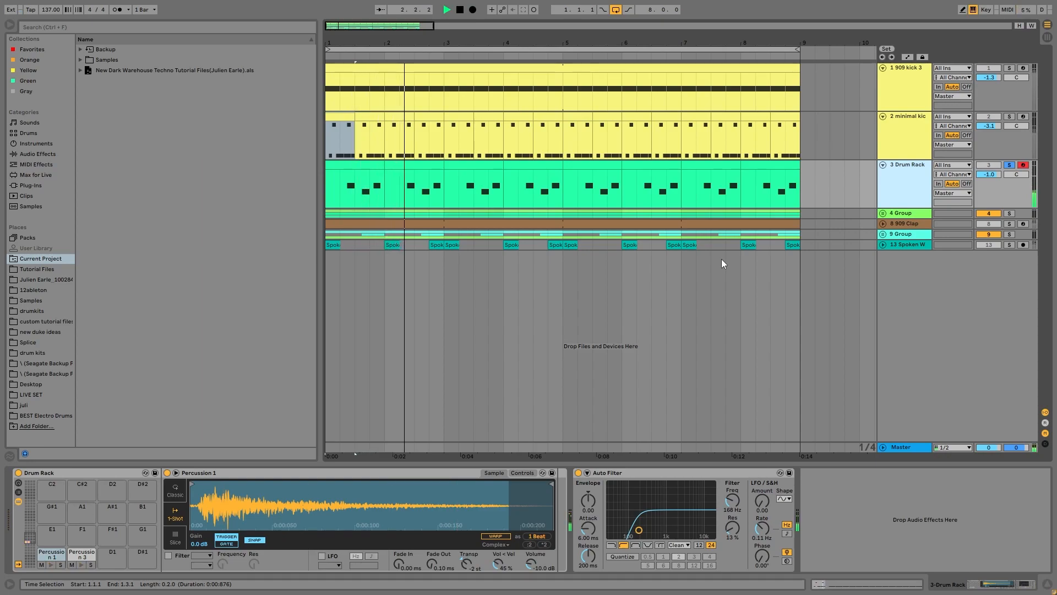
pyautogui.press('space')
pyautogui.press('space')
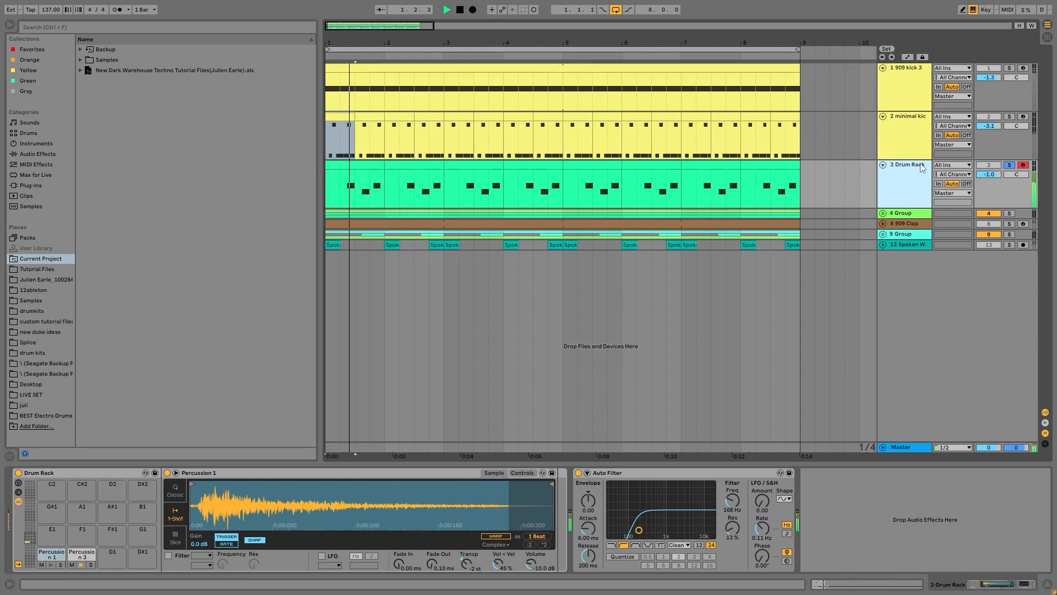
# Add the minimal kick and 909 kick 3 tracks to the solo, play them together, and show the Percussion 3 sample in the Drum Rack.
pyautogui.keyDown('ctrl'); pyautogui.click(1010, 116); pyautogui.keyUp('ctrl')
pyautogui.keyDown('ctrl'); pyautogui.click(1010, 68); pyautogui.keyUp('ctrl')
pyautogui.press('space')
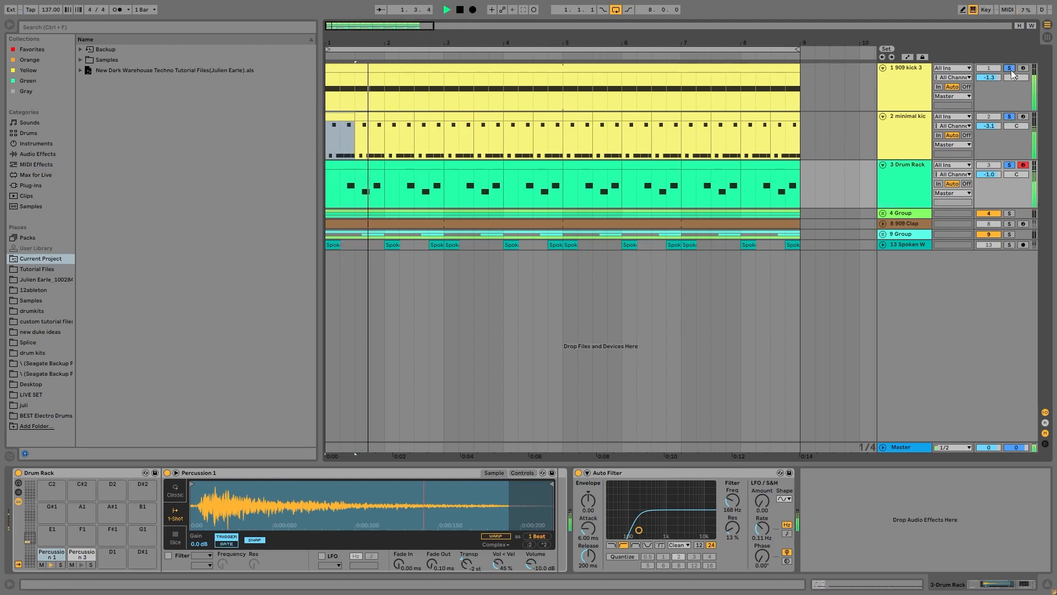
pyautogui.press('space')
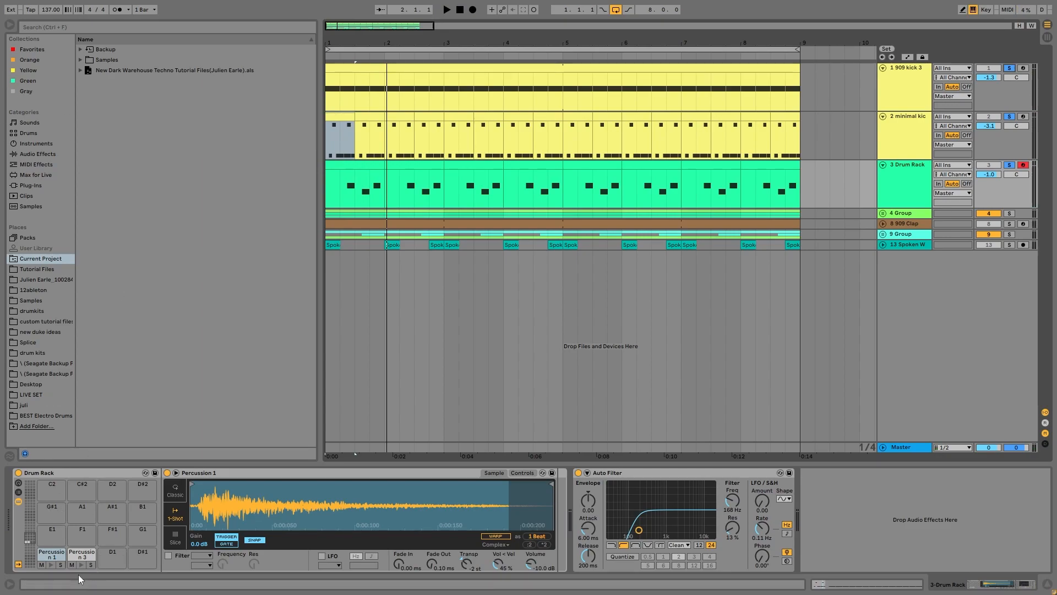
pyautogui.click(73, 560)
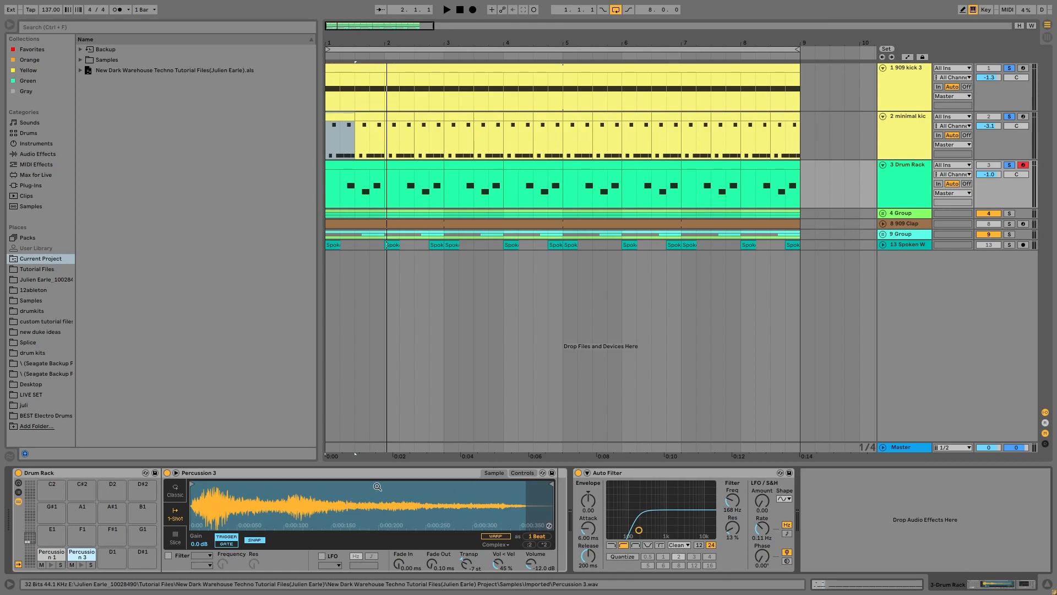
# Play 4 Group soloed, unfold its tracks and show the Shaker track's device chain.
pyautogui.click(1013, 217)
pyautogui.press('space')
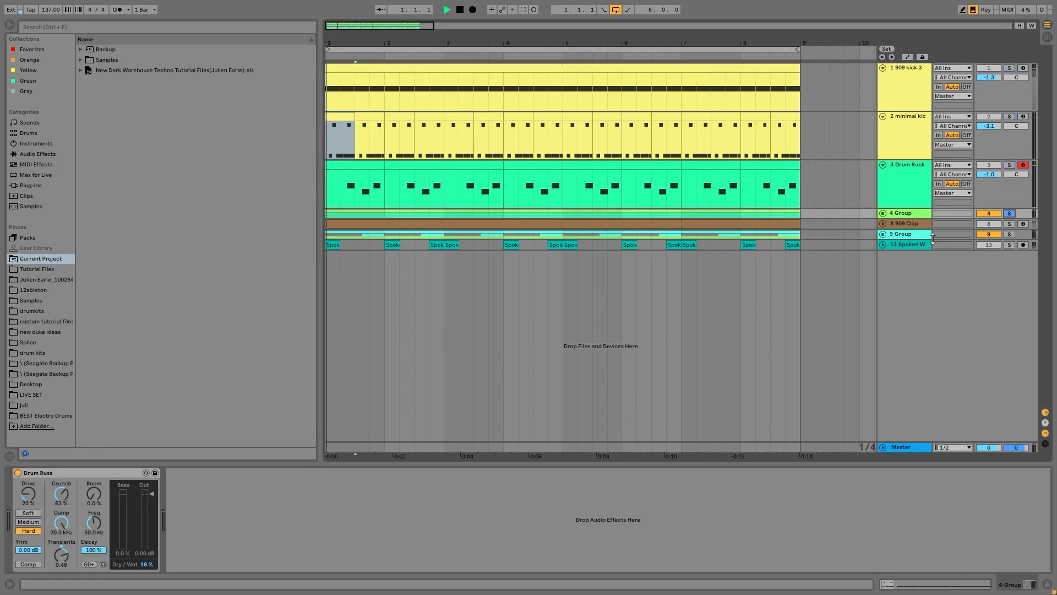
pyautogui.click(883, 214)
pyautogui.scroll(-1, 901, 246)
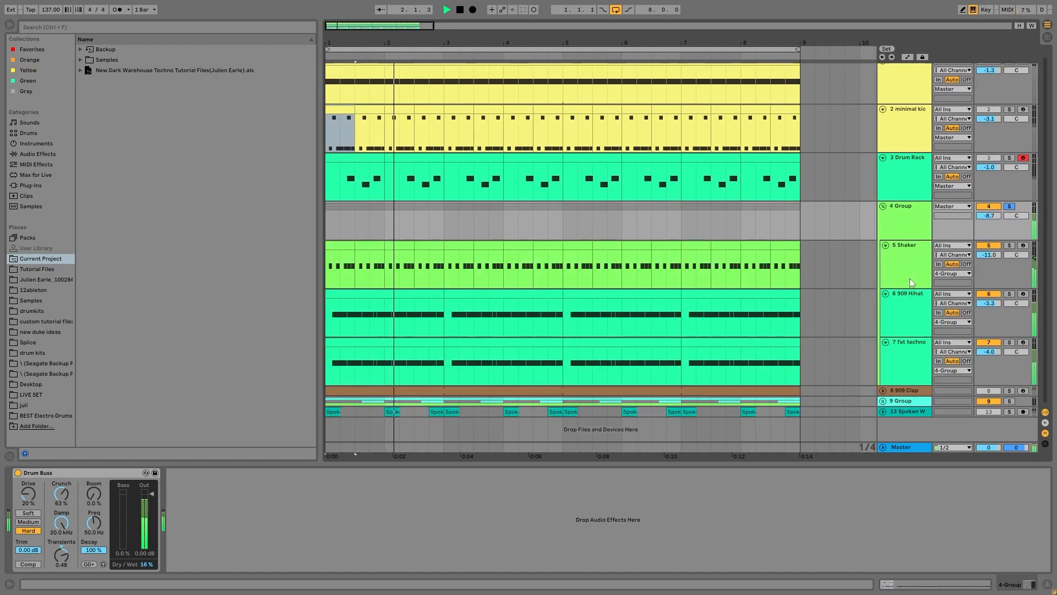
pyautogui.click(903, 269)
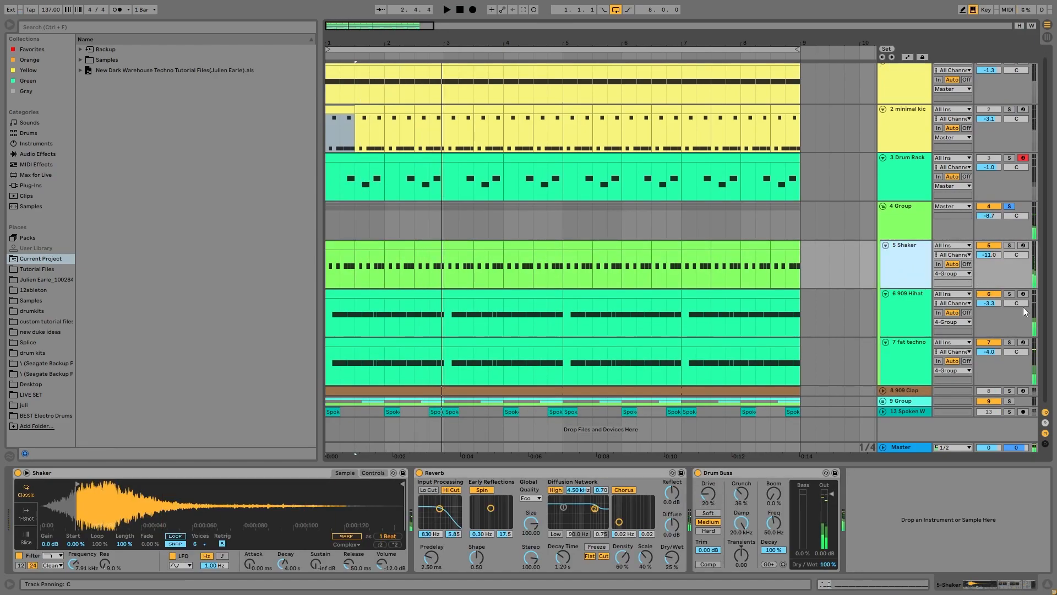
# Solo the 909 Hihat track and play it twice with its Reverb and Drum Buss devices shown.
pyautogui.click(1010, 293)
pyautogui.press('space')
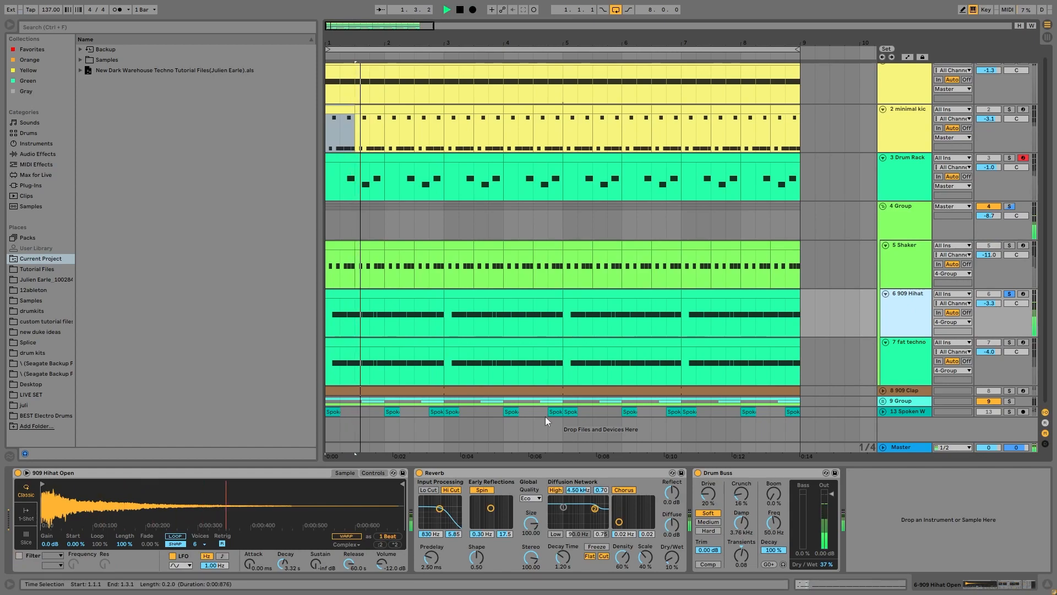
pyautogui.press('space')
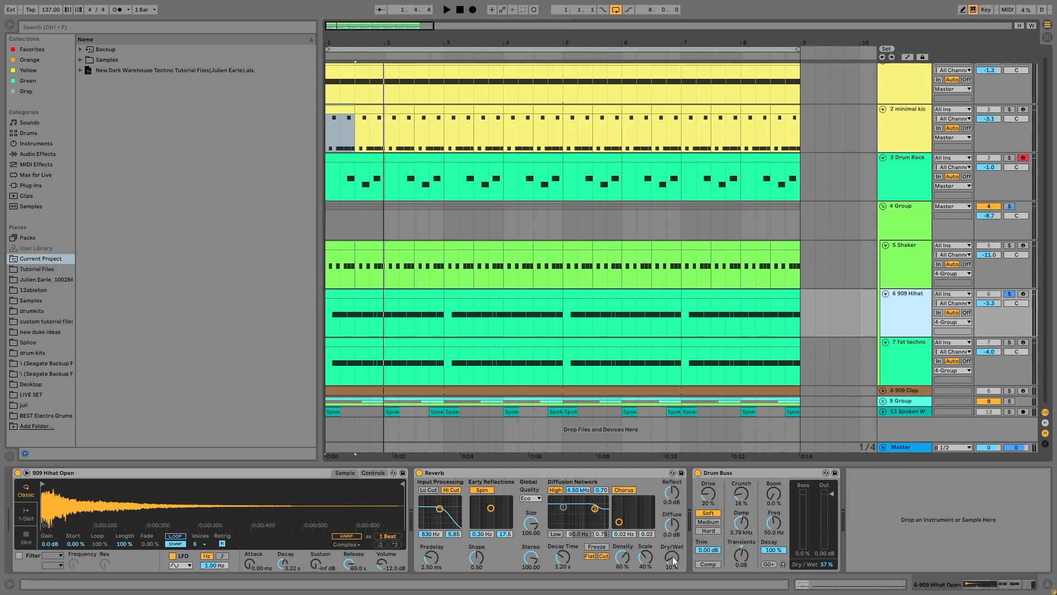
pyautogui.press('space')
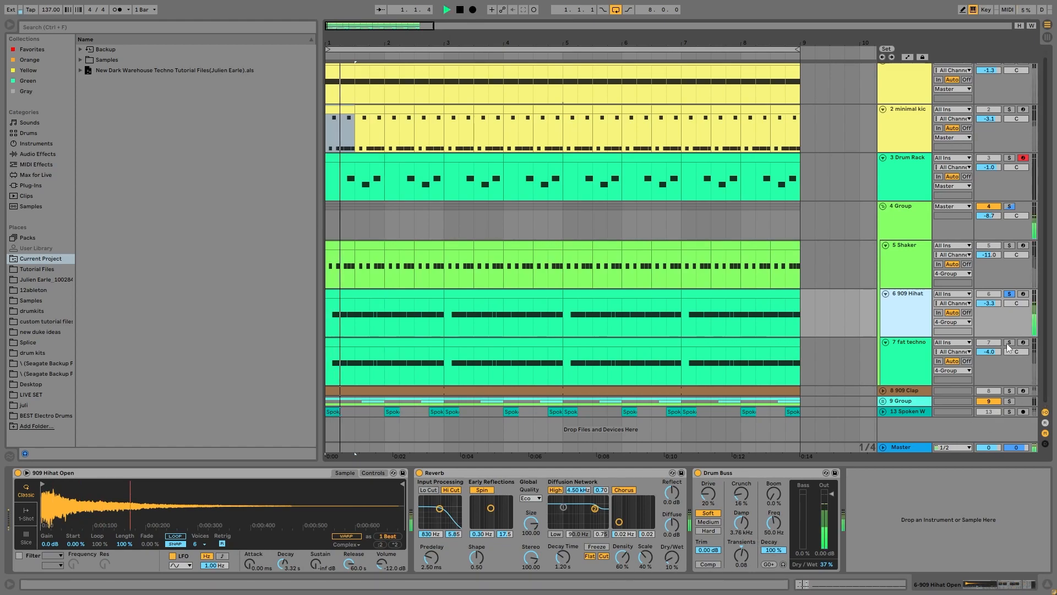
# Show the fat techno hat track's sampler and play that track soloed from the start.
pyautogui.click(911, 358)
pyautogui.press('space')
pyautogui.press('space')
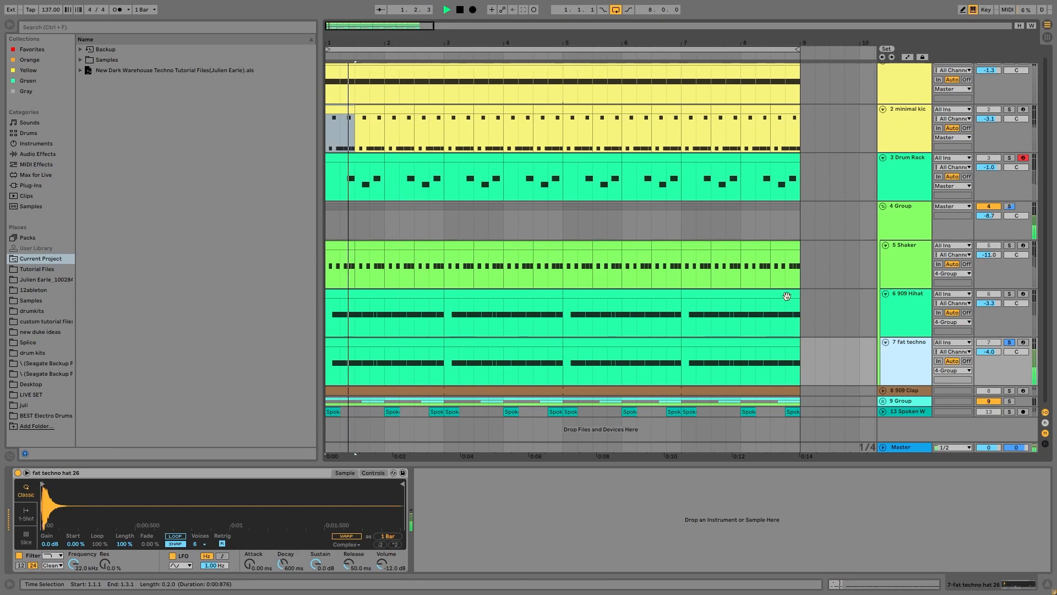
# Solo only the Shaker track and play it with its Reverb and Drum Buss shown.
pyautogui.click(1009, 245)
pyautogui.press('space')
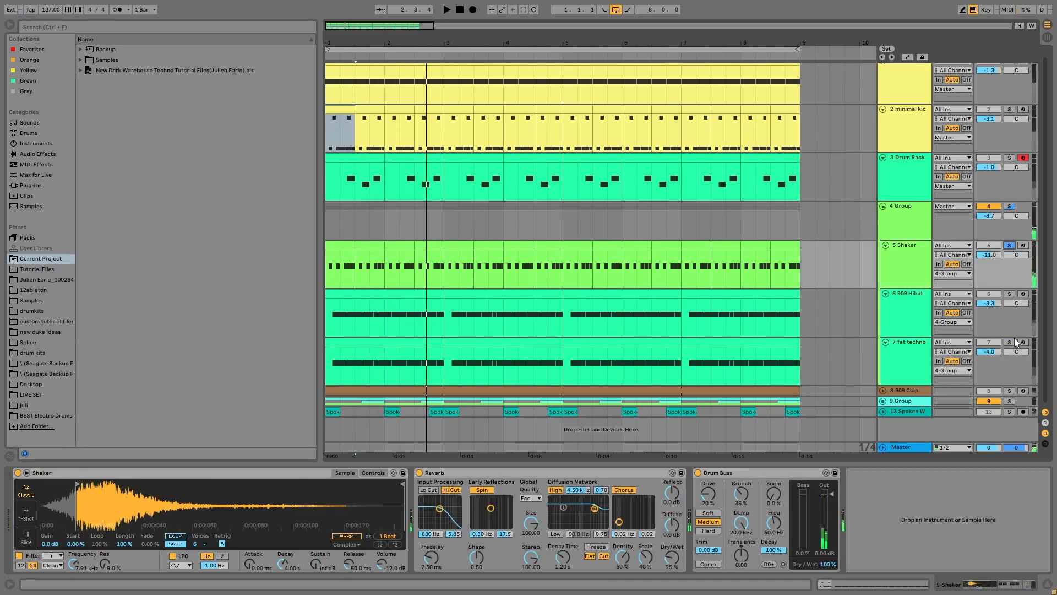
pyautogui.press('space')
# Audition the 909 Hihat and fat techno hats against the Shaker, ending with only the Shaker soloed and playing.
pyautogui.click(1009, 294)
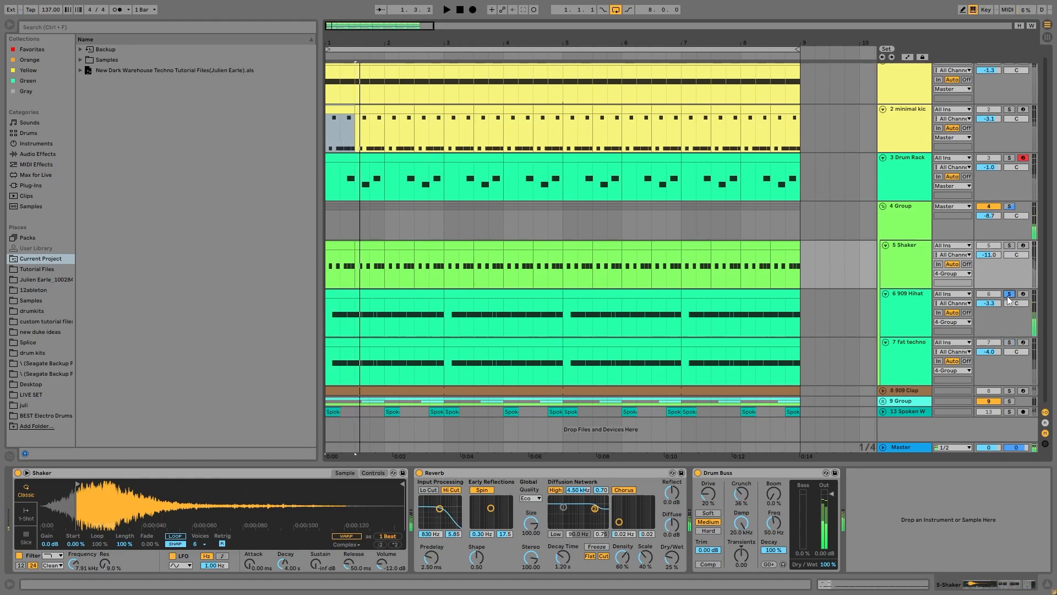
pyautogui.keyDown('ctrl'); pyautogui.click(1010, 342); pyautogui.keyUp('ctrl')
pyautogui.press('space')
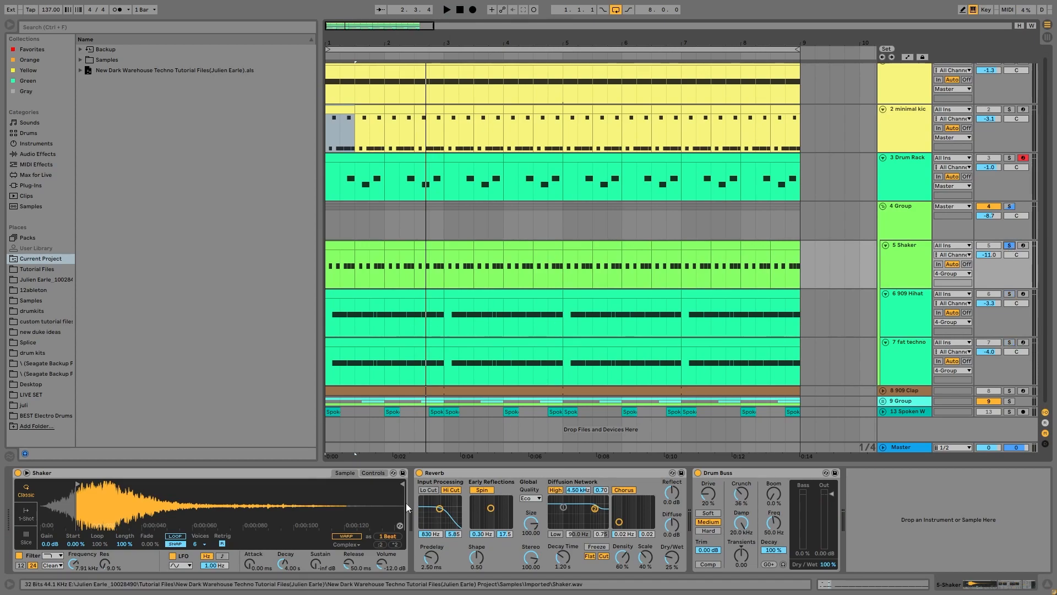
pyautogui.press('space')
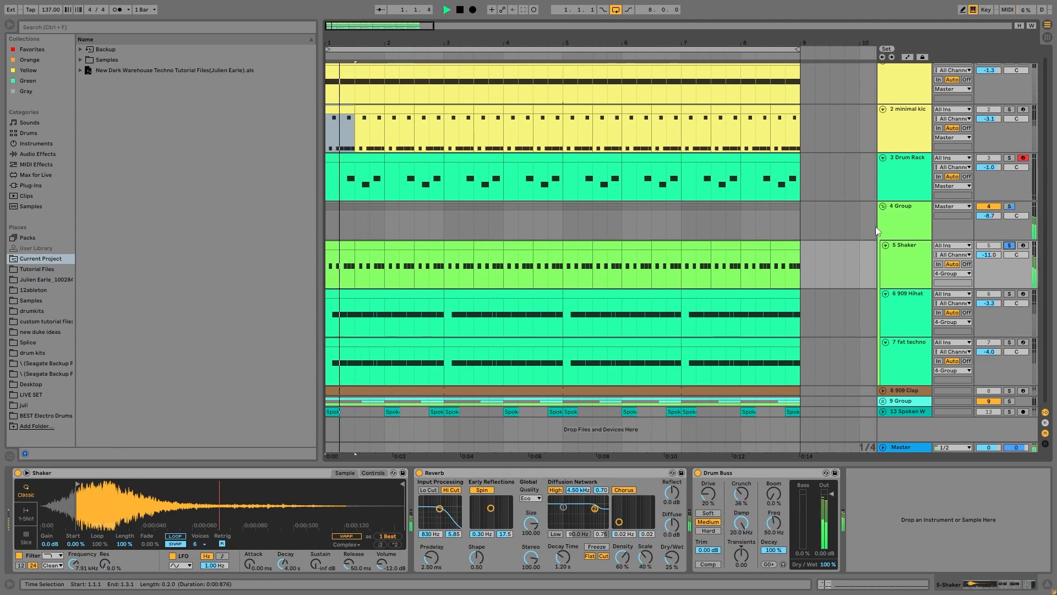
# Solo 4 Group, toggle its Drum Buss off and on again, and play the whole group.
pyautogui.click(917, 221)
pyautogui.click(1011, 206)
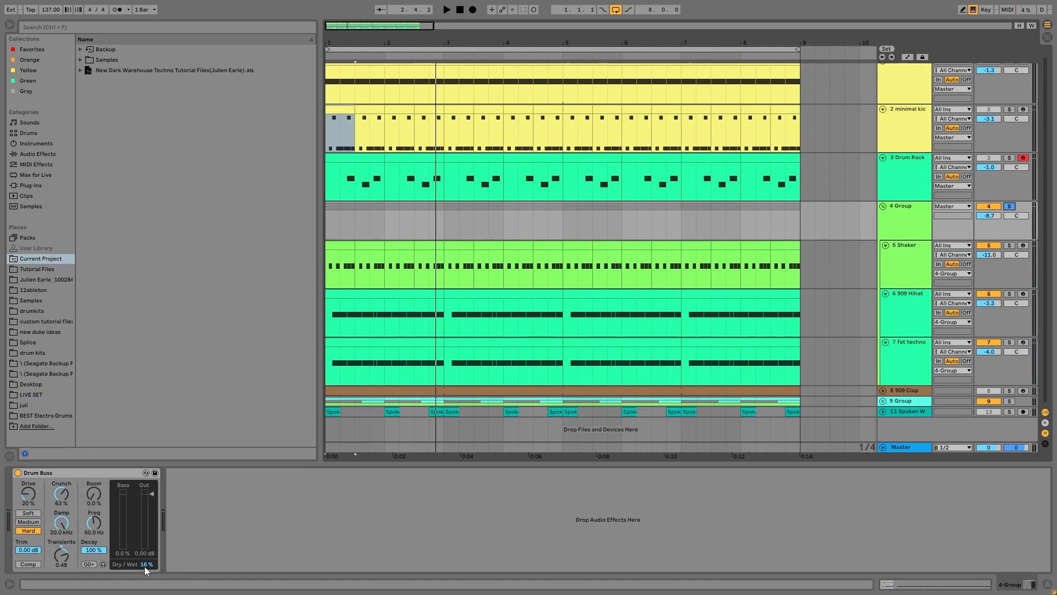
pyautogui.click(17, 473)
pyautogui.click(18, 473)
pyautogui.press('space')
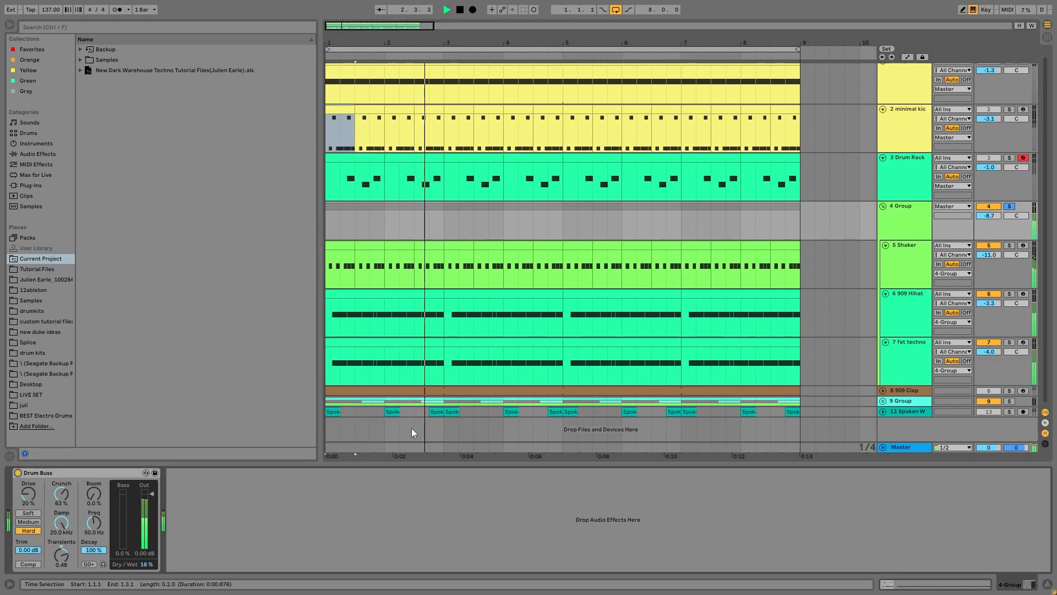
pyautogui.press('space')
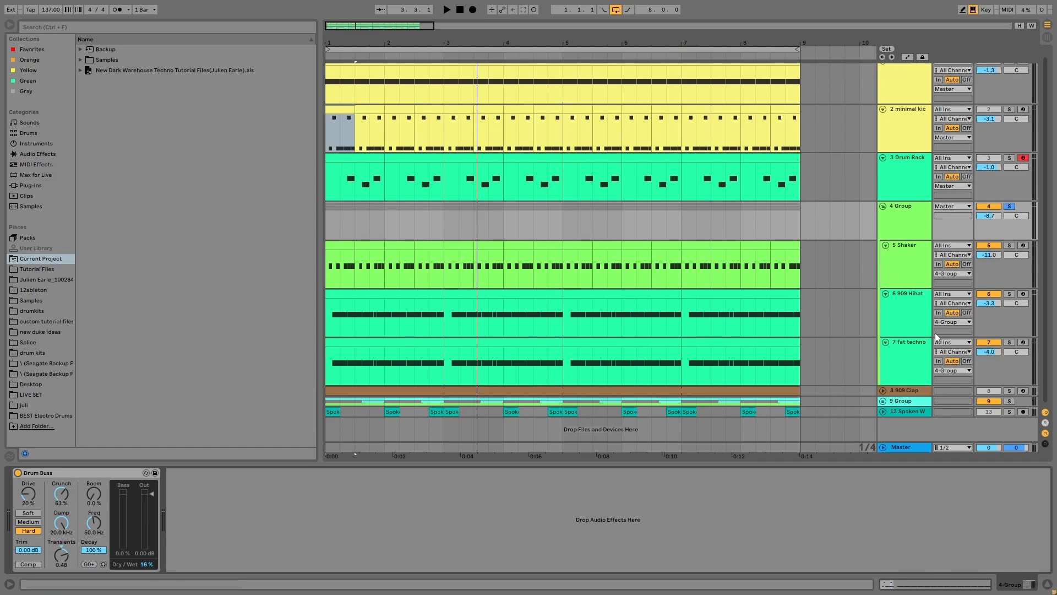
# Solo the 909 Clap track, play it, and unfold the track with its sampler shown.
pyautogui.click(1009, 390)
pyautogui.press('space')
pyautogui.click(906, 390)
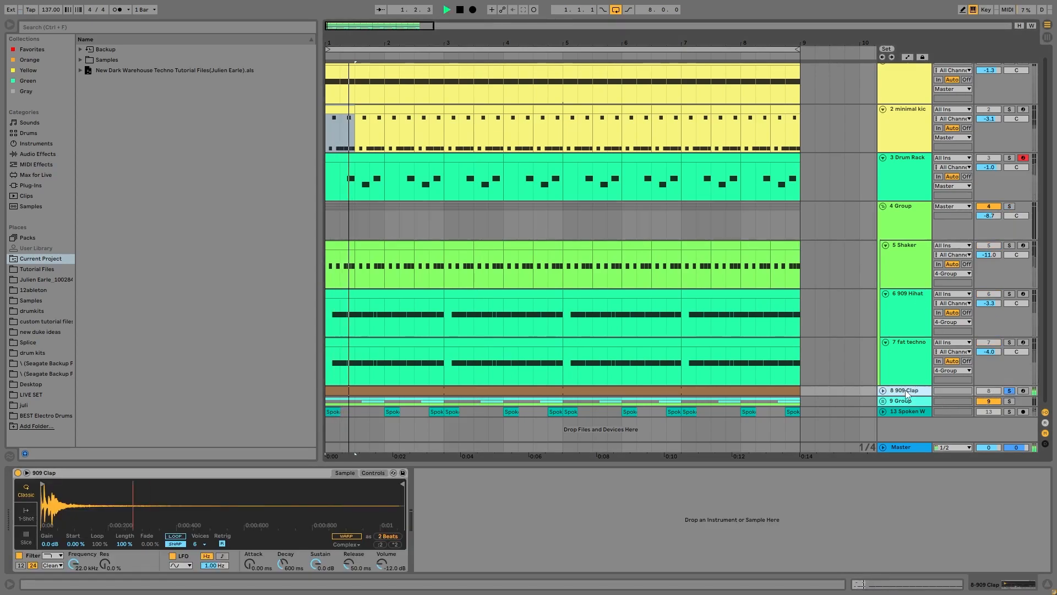
pyautogui.click(883, 390)
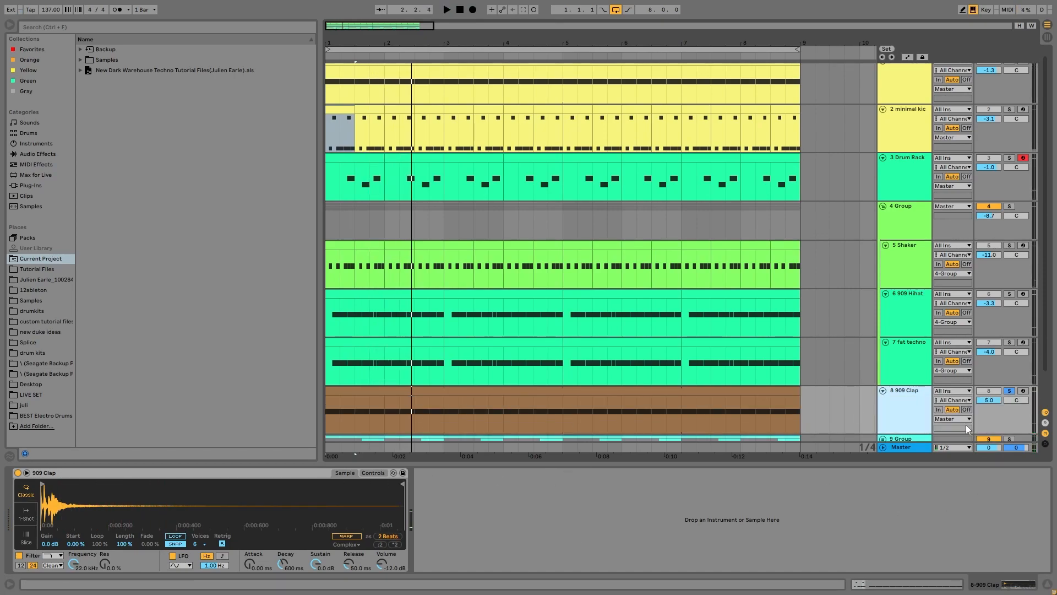
# Add 909 kick 3 and the minimal kick to the soloed 909 Clap and play them together.
pyautogui.scroll(1, 965, 405)
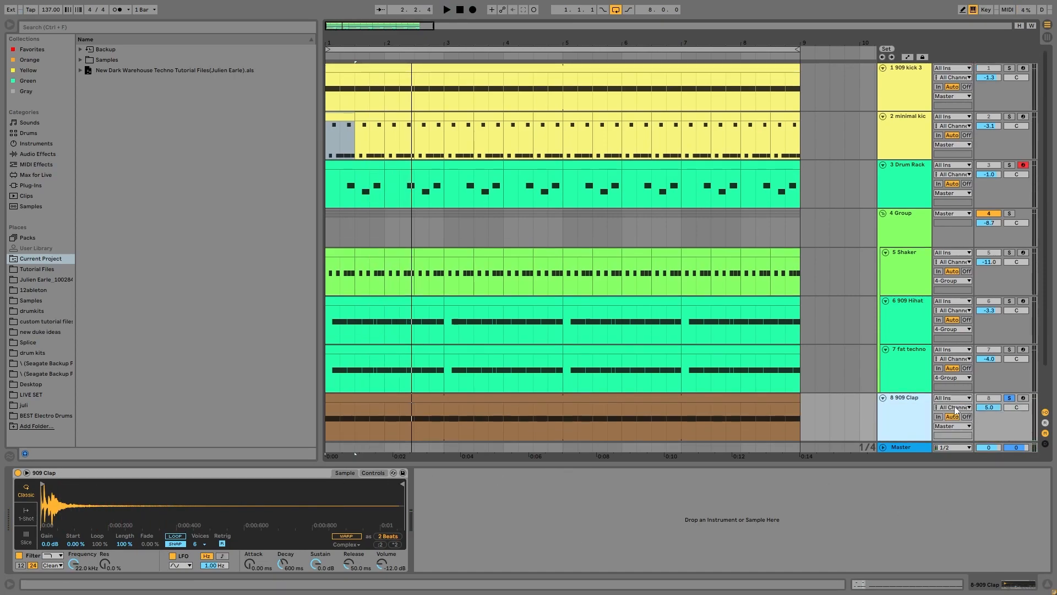
pyautogui.click(1009, 68)
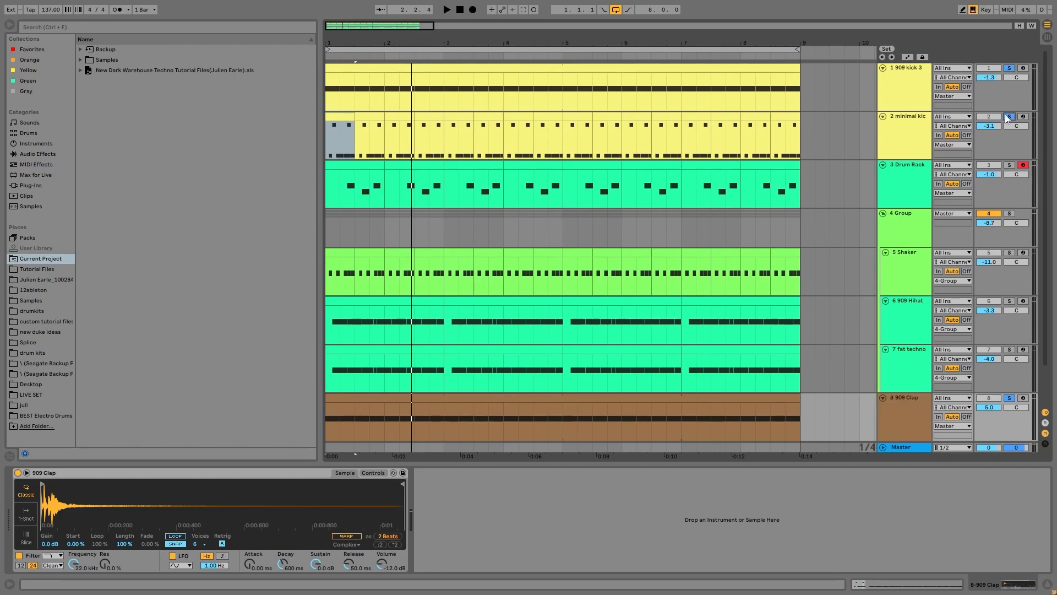
pyautogui.press('space')
pyautogui.scroll(-2, 969, 321)
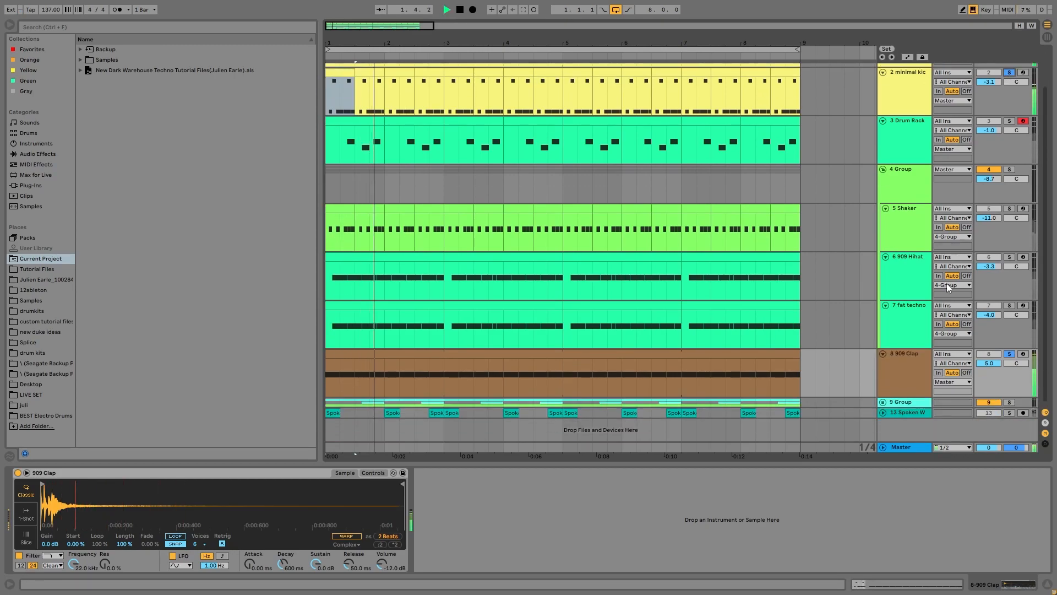
# Clear the solos during playback, mute 9 Group, and briefly mute the Spoken W track before reactivating it.
pyautogui.click(1009, 354)
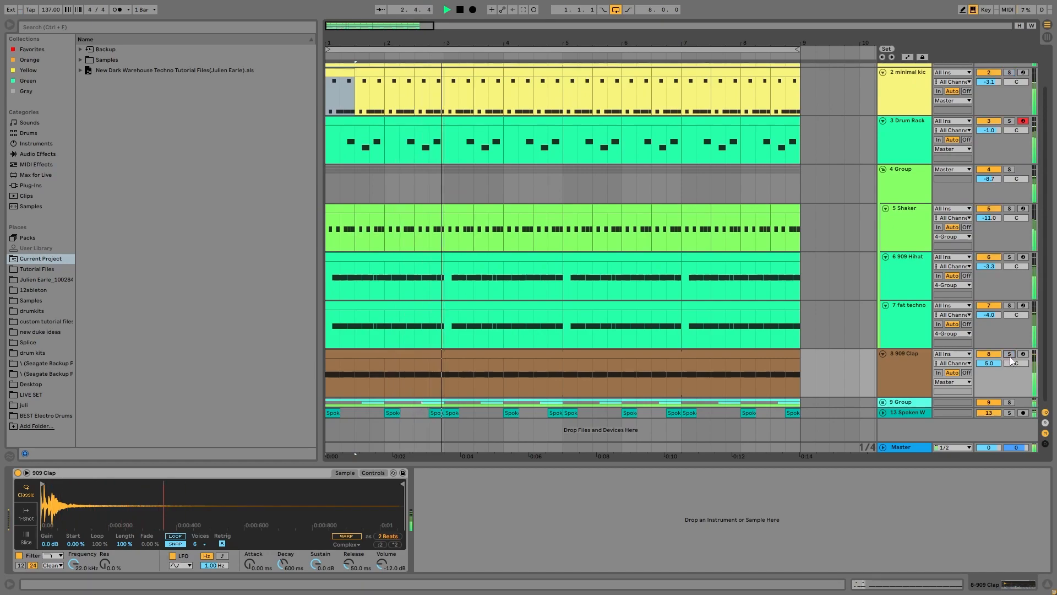
pyautogui.click(988, 403)
pyautogui.click(989, 412)
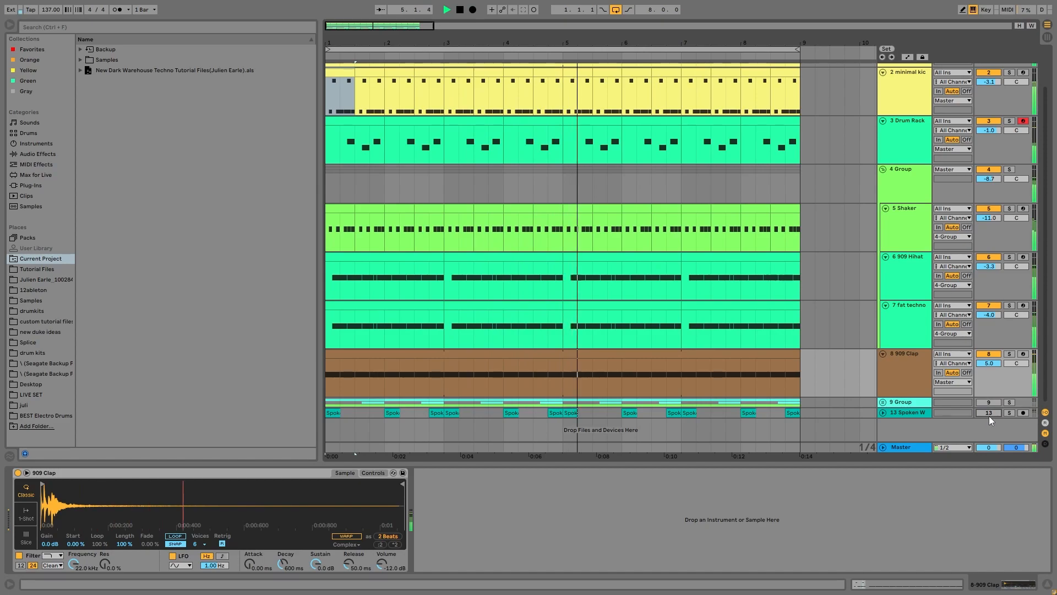
pyautogui.click(989, 412)
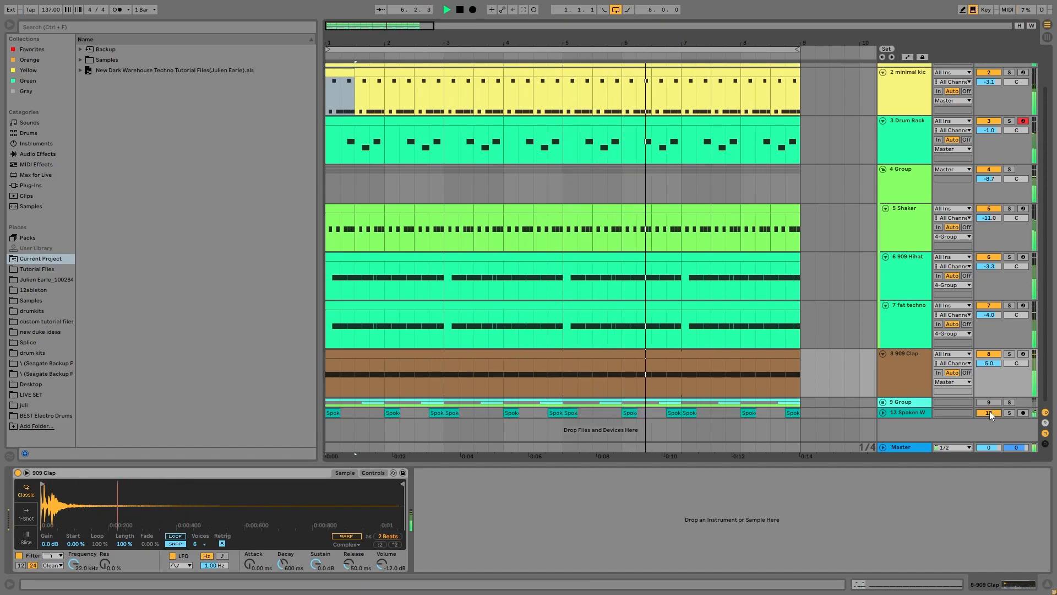
# Mute and reactivate the Drum Rack track for comparison and lower its volume to -3.5 dB.
pyautogui.click(989, 121)
pyautogui.click(989, 121)
pyautogui.moveTo(990, 131); pyautogui.dragTo(988, 137)
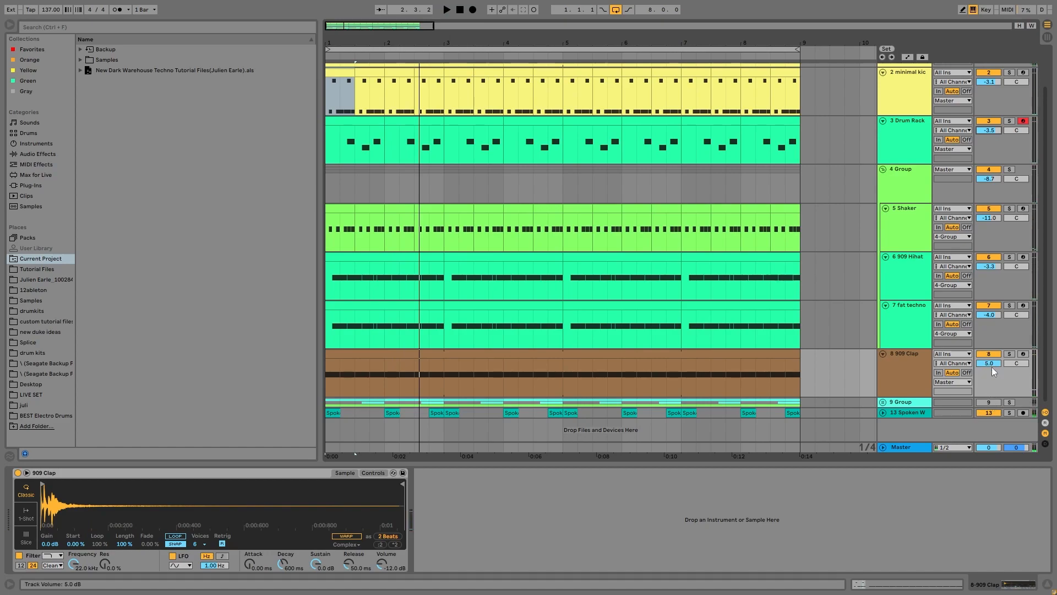
# Play the mix without and with the 909 Clap to compare its effect on the groove.
pyautogui.press('space')
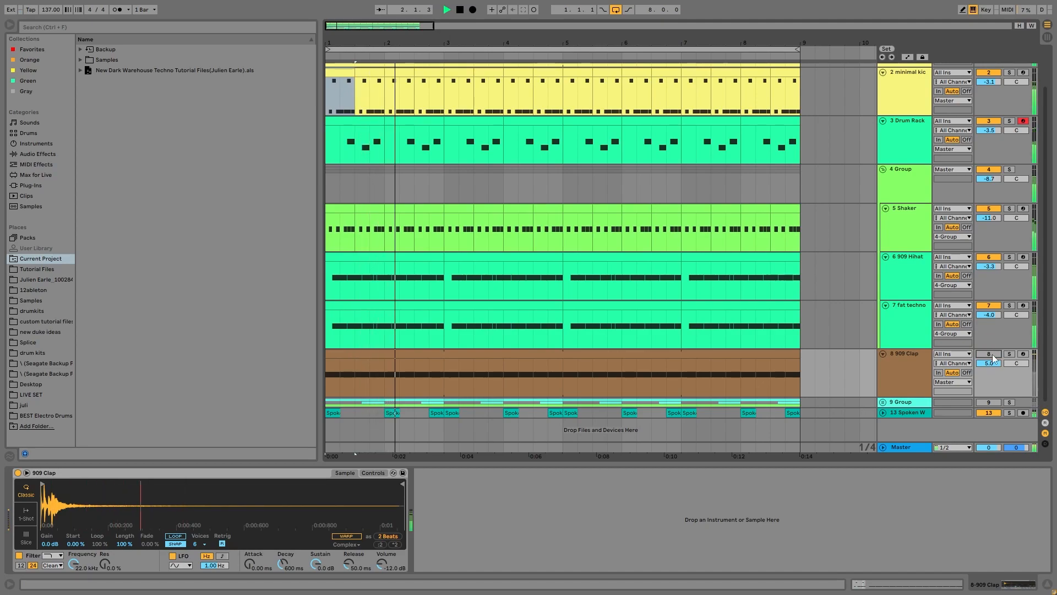
pyautogui.click(989, 353)
pyautogui.press('space')
pyautogui.press('space')
# Reactivate 9 Group and play the 909 Clap track soloed.
pyautogui.click(990, 402)
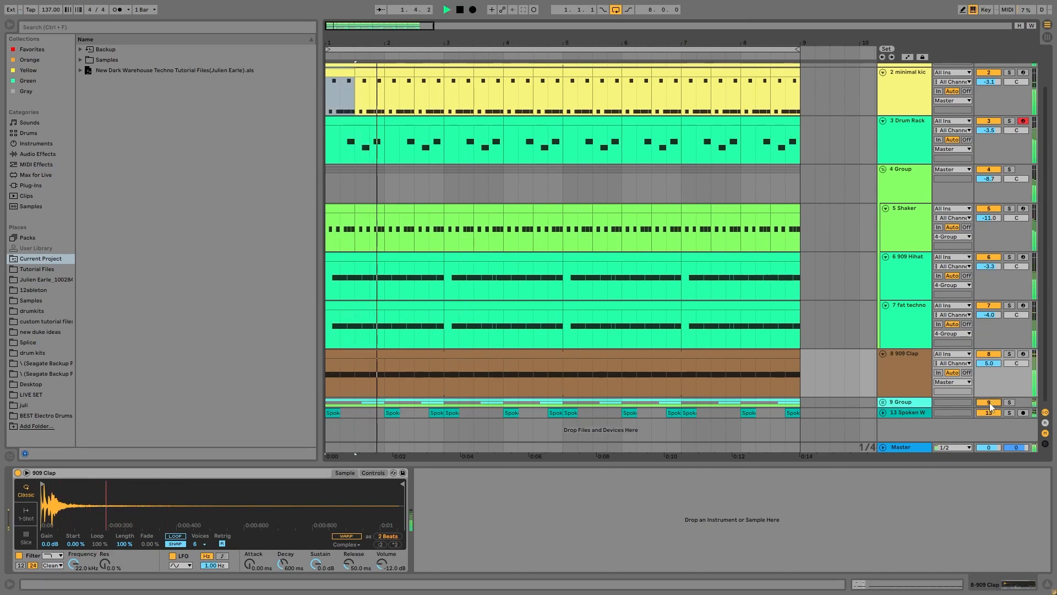
pyautogui.click(1009, 354)
pyautogui.press('space')
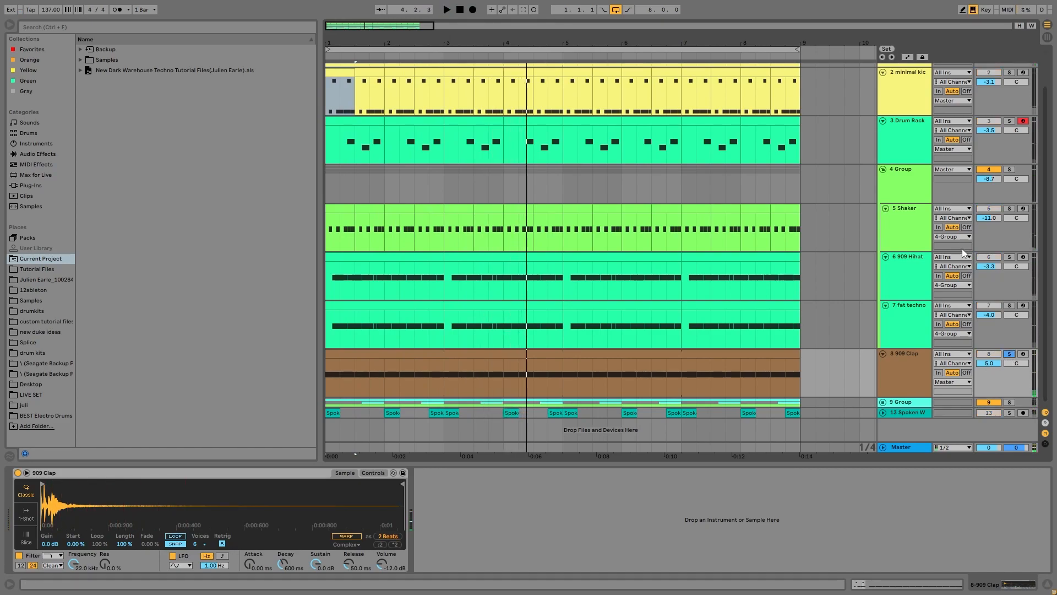
# Play 9 Group soloed and unfold it to view its Old Scho, Techno St and 90s Stab tracks.
pyautogui.scroll(-1, 980, 407)
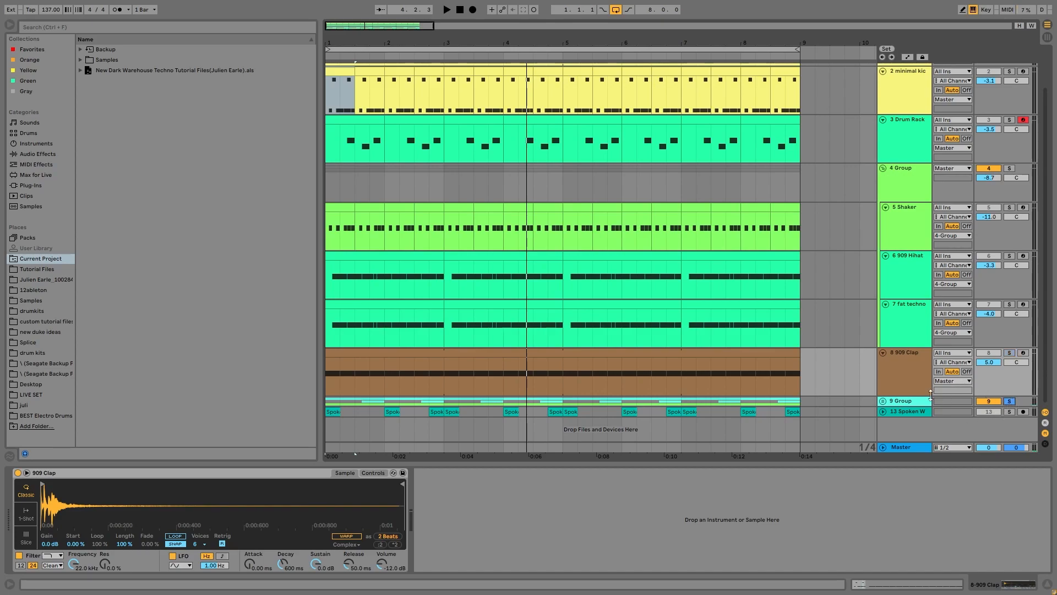
pyautogui.press('space')
pyautogui.click(882, 401)
pyautogui.scroll(-4, 894, 407)
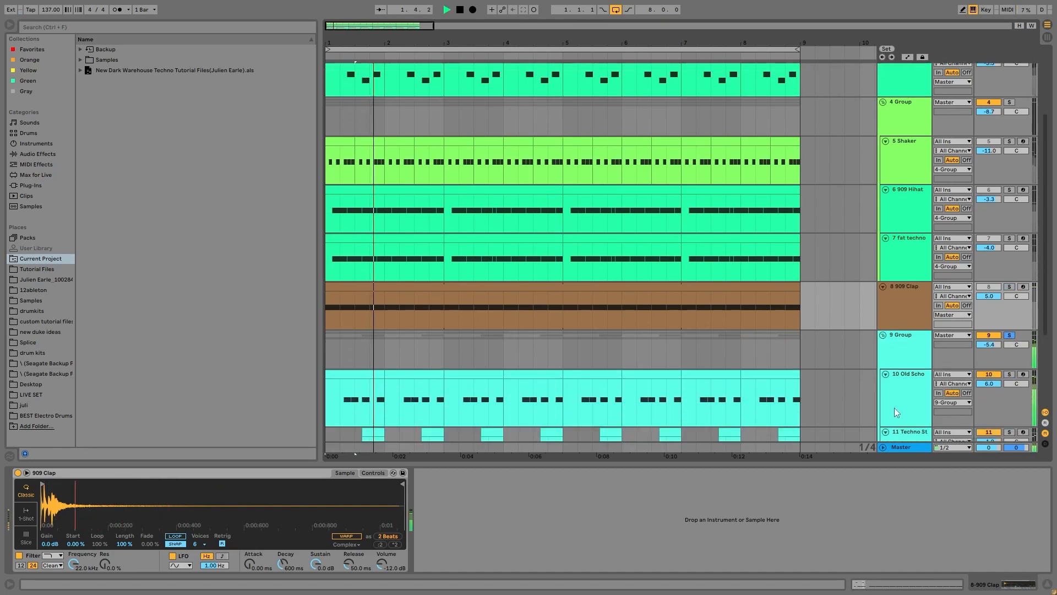
pyautogui.scroll(-3, 904, 404)
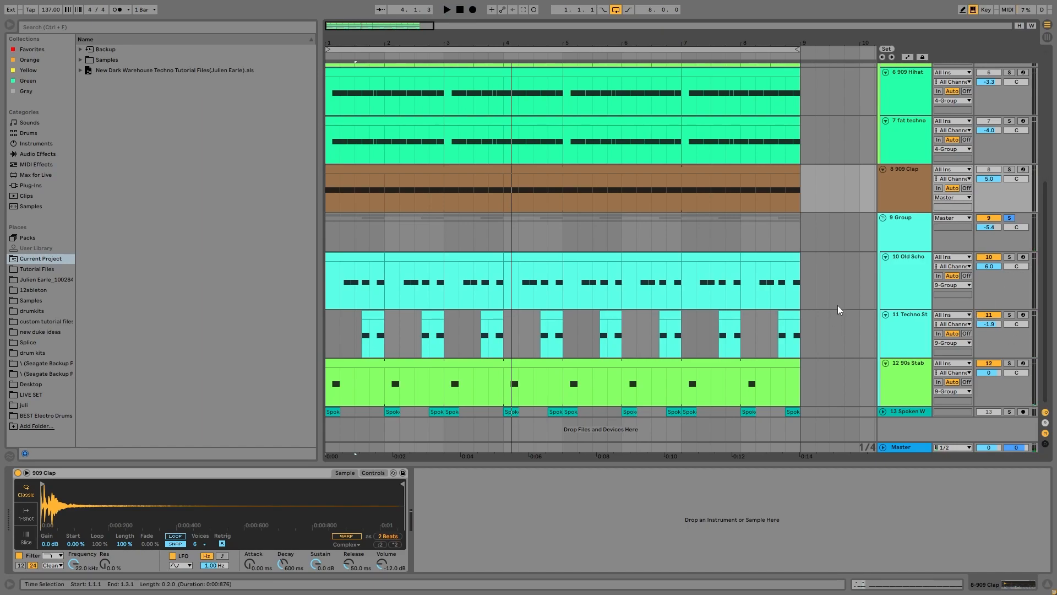
pyautogui.press('space')
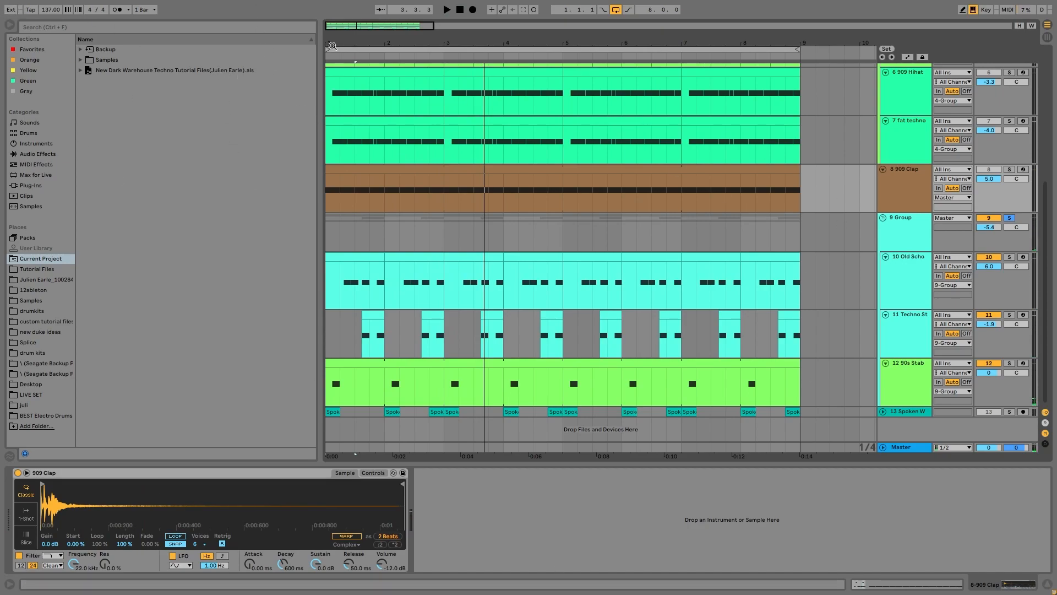
# Inspect the 90s Stab and Old Scho clips and devices in the first bars, and play the soloed 9 Group.
pyautogui.moveTo(330, 27); pyautogui.dragTo(318, 29)
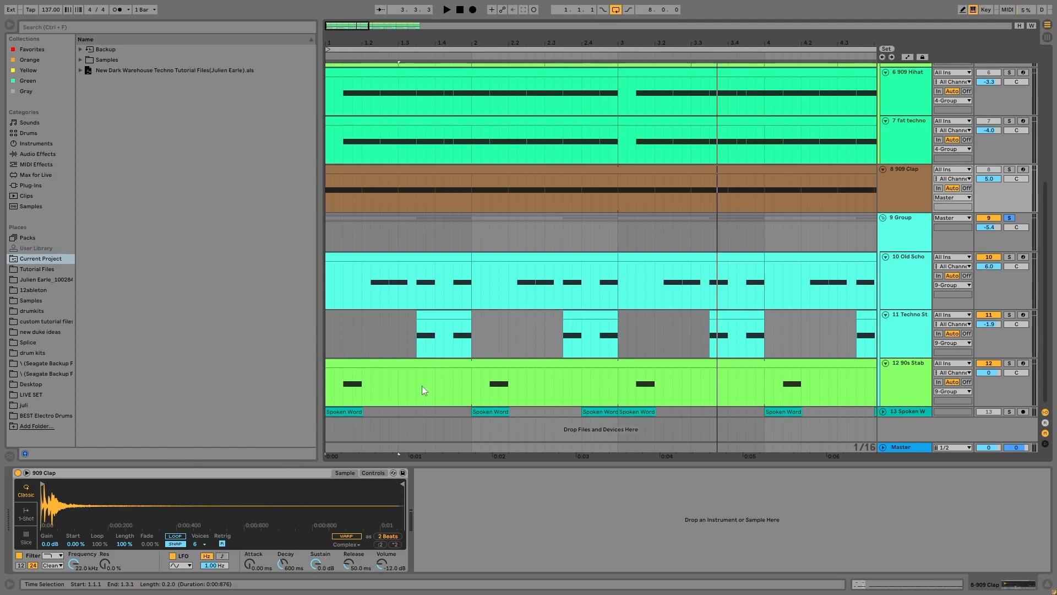
pyautogui.click(395, 361)
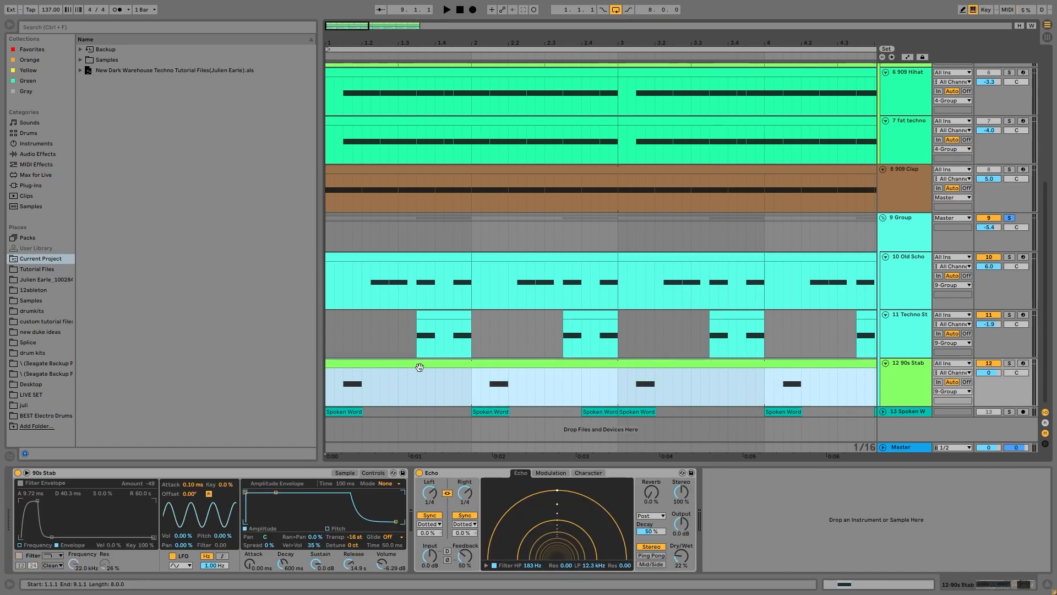
pyautogui.click(422, 253)
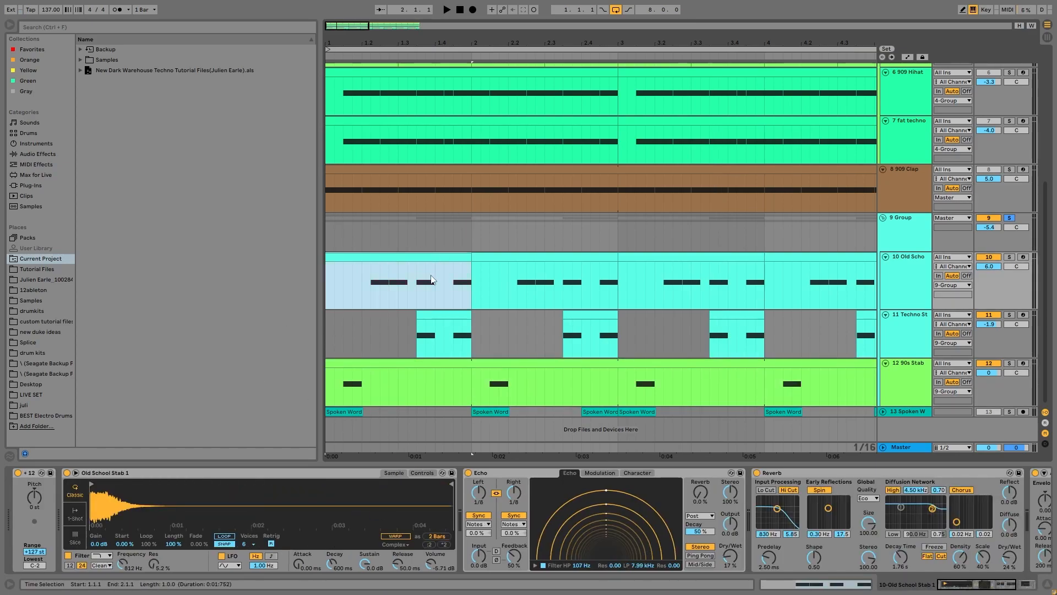
pyautogui.click(341, 363)
pyautogui.press('space')
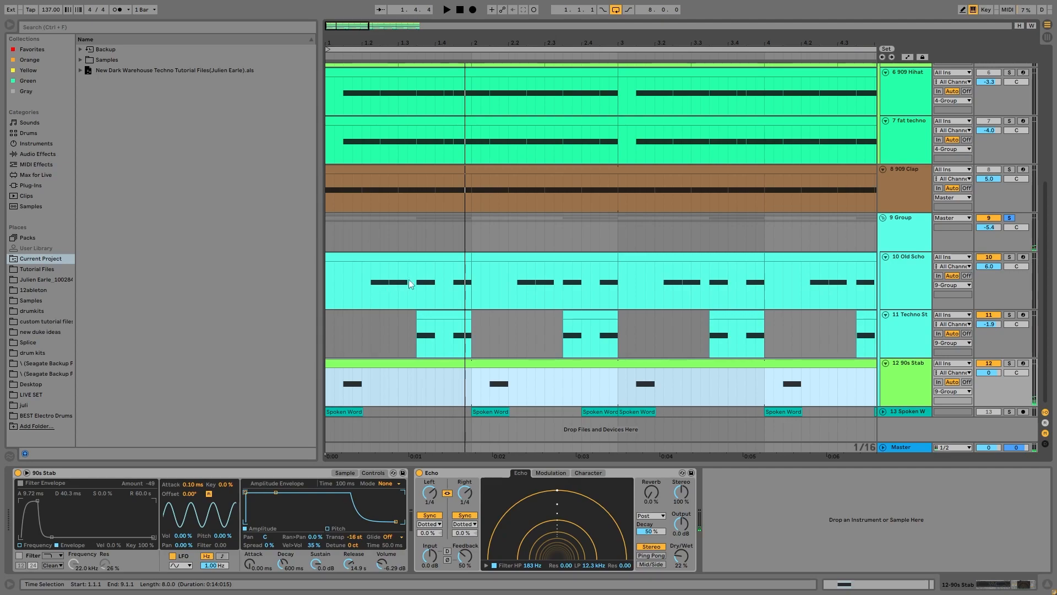
pyautogui.press('space')
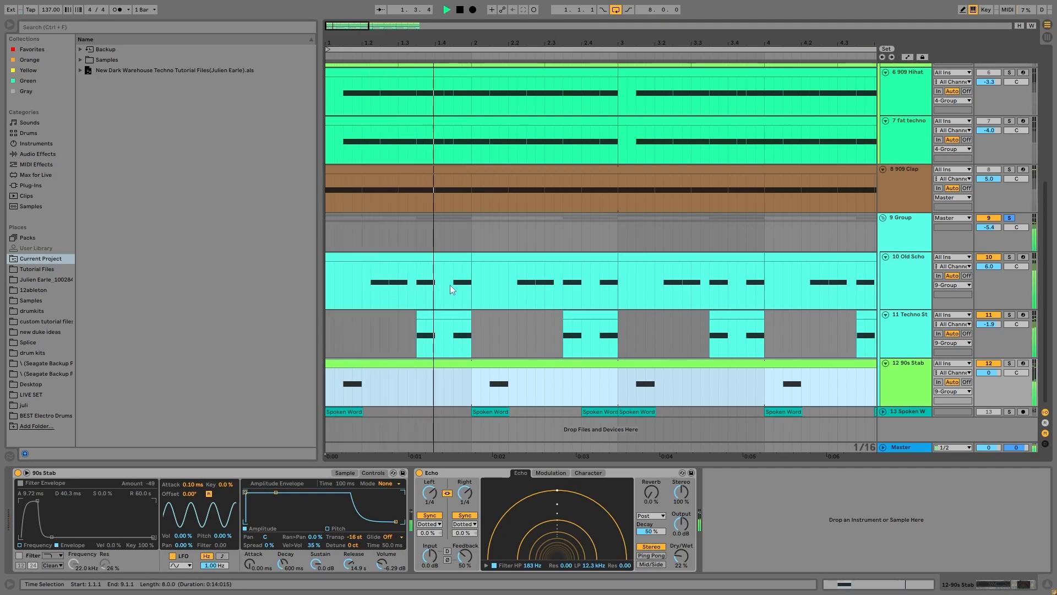
pyautogui.press('space')
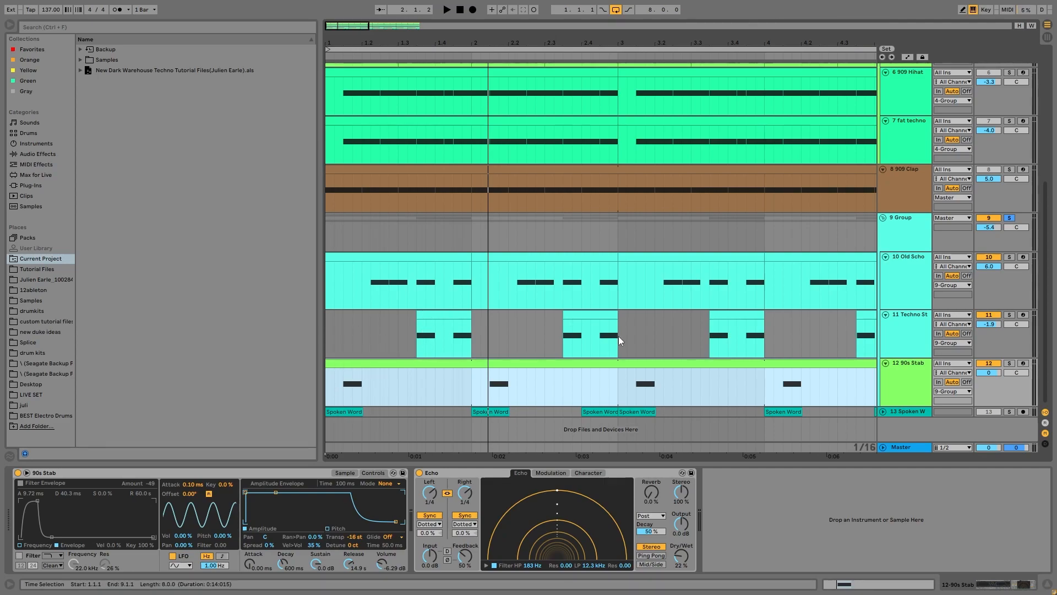
# Play the Old Scho and Techno St tracks soloed together, and drop Old Scho to hear Techno St alone.
pyautogui.click(1009, 257)
pyautogui.click(1012, 313)
pyautogui.press('space')
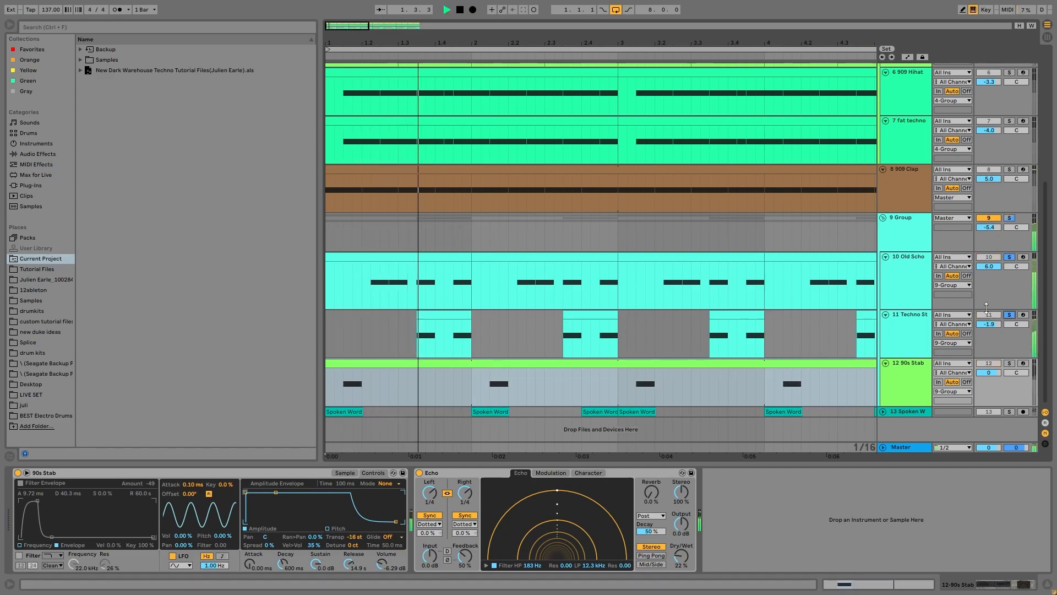
pyautogui.click(1010, 257)
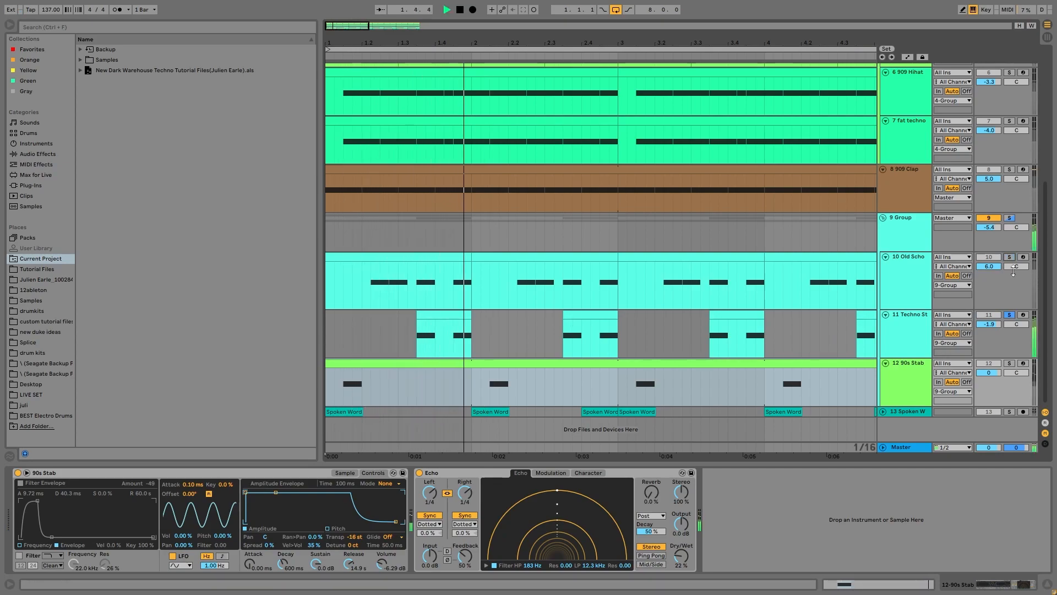
pyautogui.press('space')
# Add the 90s Stab track to the soloed Techno St track and play both together.
pyautogui.click(1010, 364)
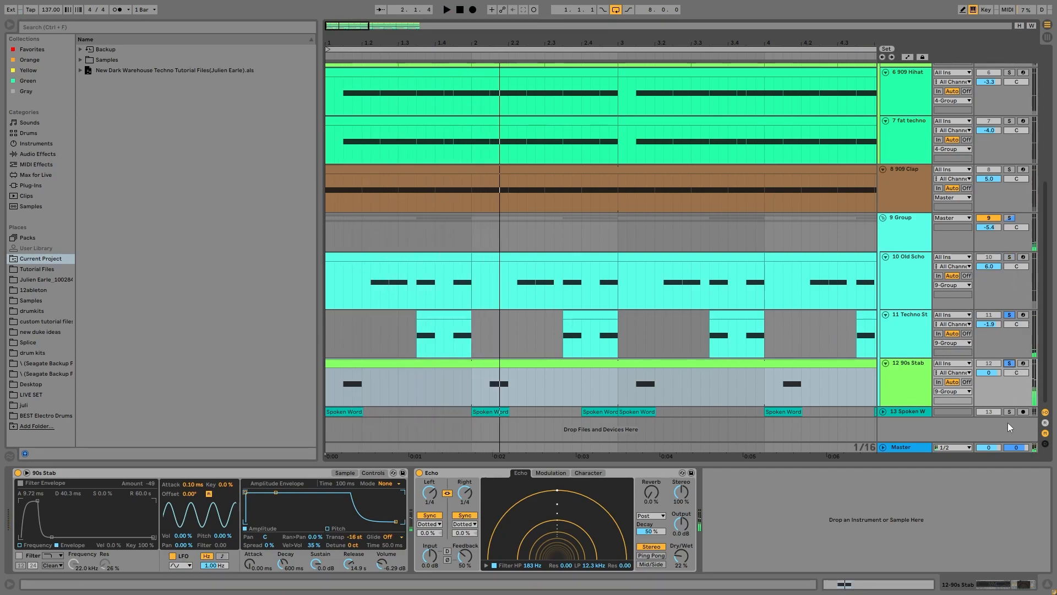
pyautogui.press('space')
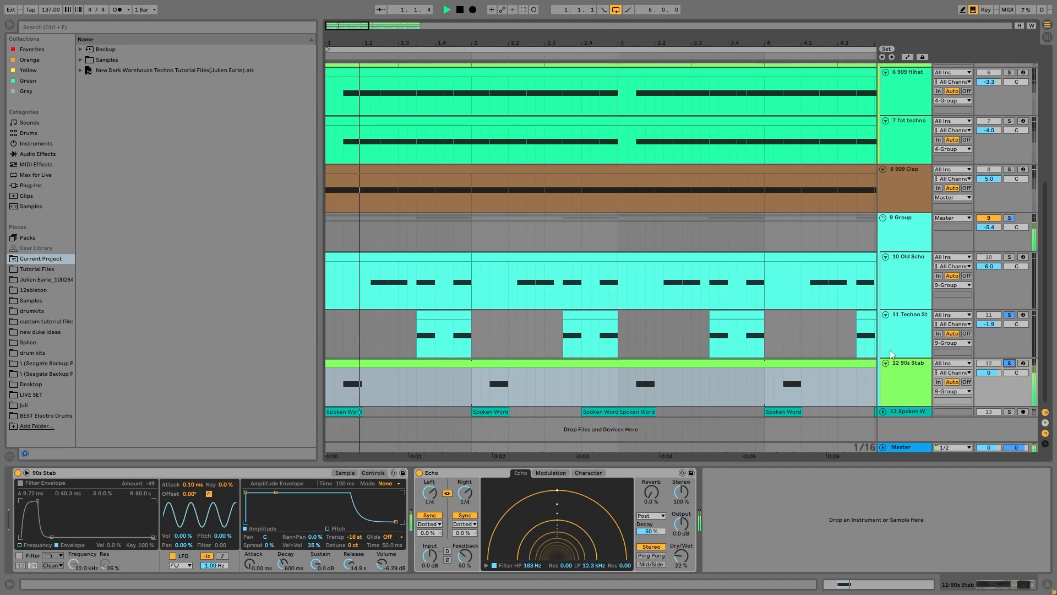
pyautogui.press('space')
# Solo the whole 9 Group in place of the individual tracks and play all three stabs together.
pyautogui.click(1009, 217)
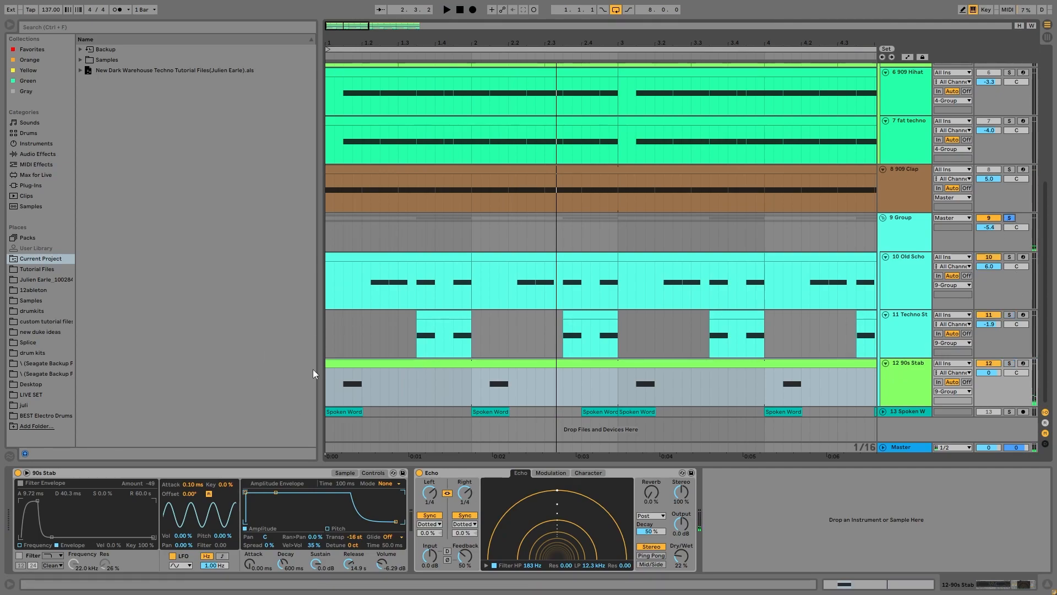
pyautogui.press('space')
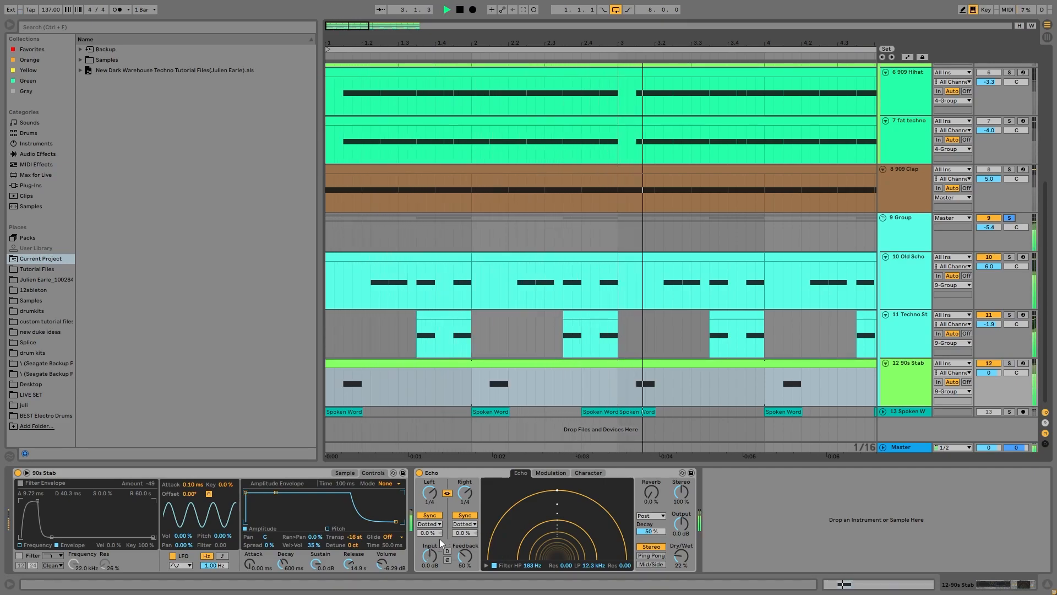
pyautogui.press('space')
pyautogui.press('space')
pyautogui.press('space')
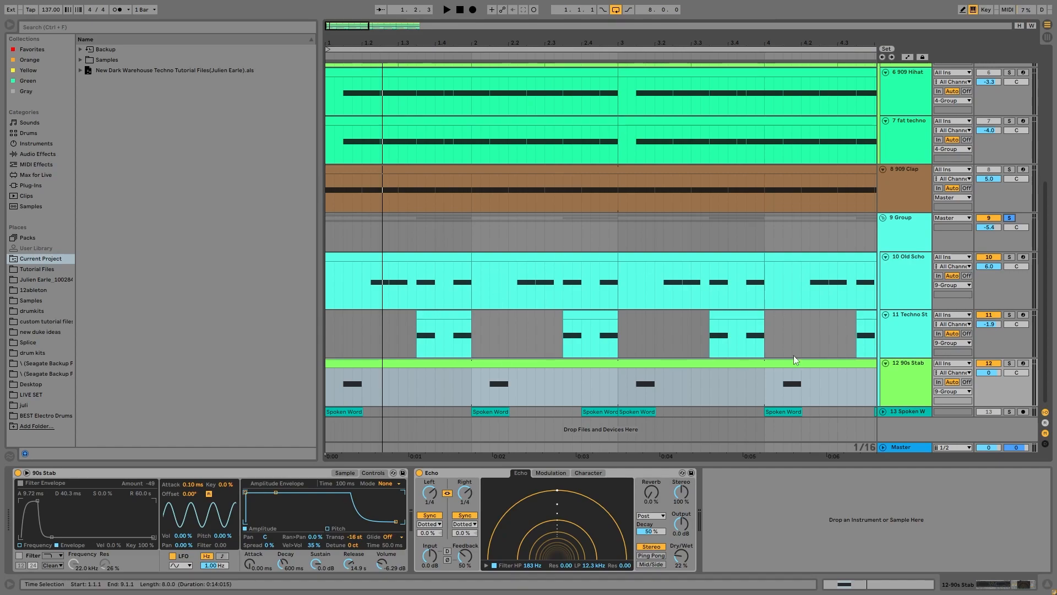
# Play the full mix with 9 Group muted and reactivated for comparison, and solo the group again.
pyautogui.click(1010, 218)
pyautogui.press('space')
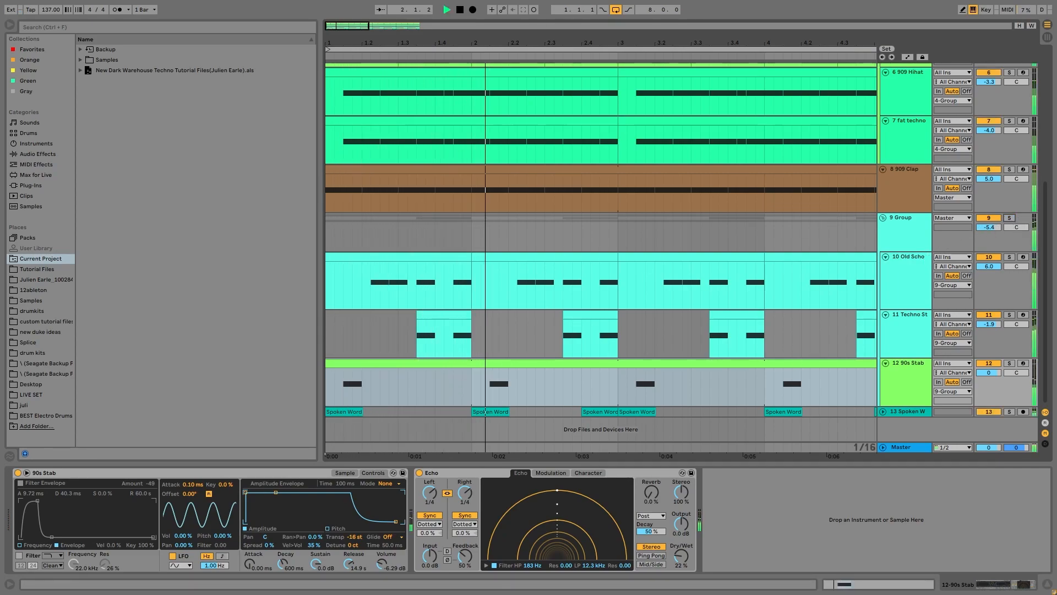
pyautogui.click(996, 209)
pyautogui.click(990, 219)
pyautogui.click(989, 218)
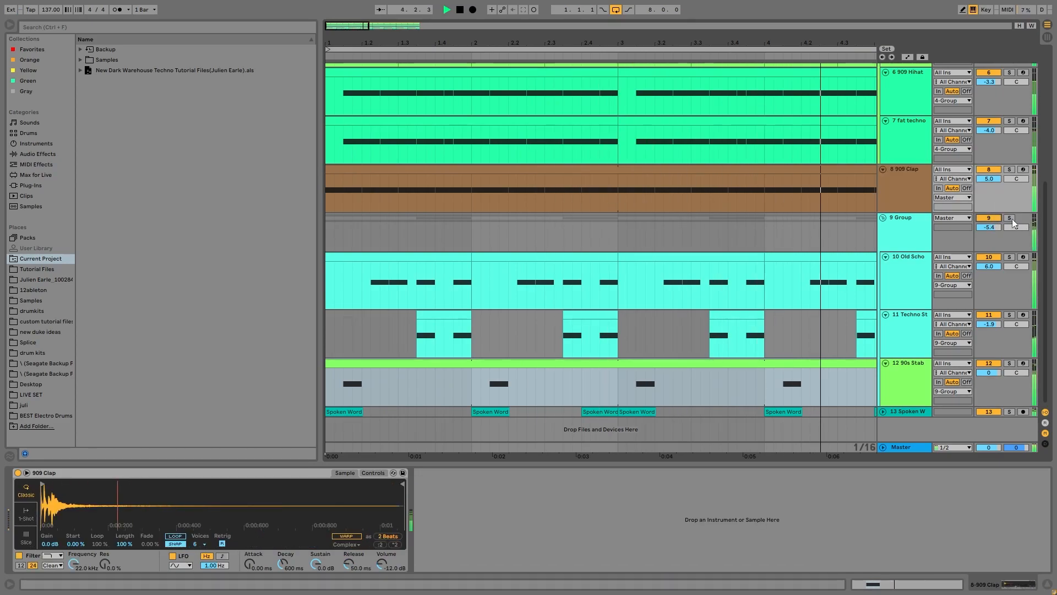
pyautogui.click(1011, 218)
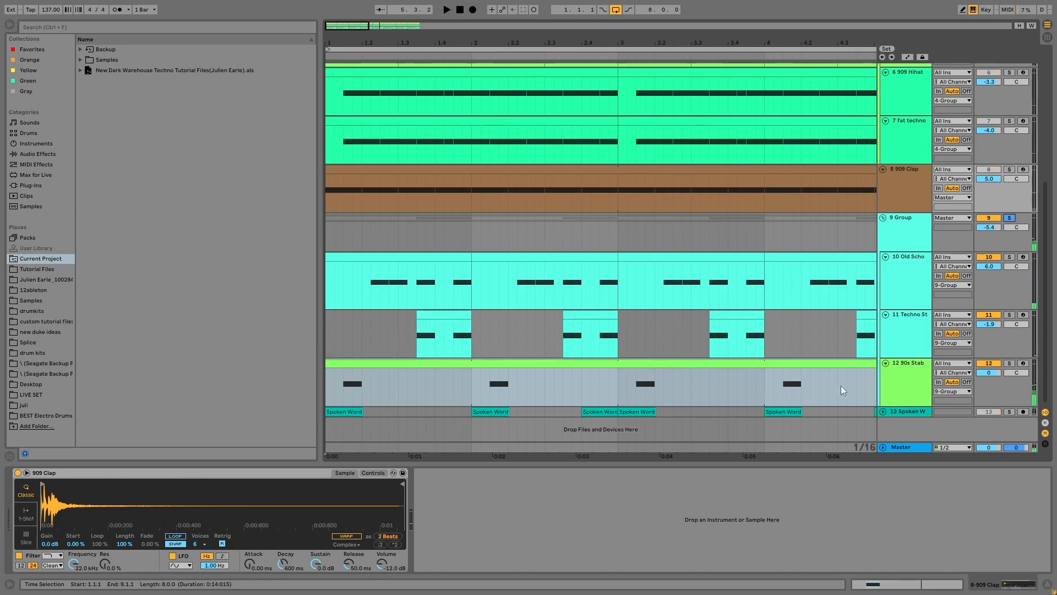
# View the 90s Stab track's devices, and play the Old Scho track on its own with its devices shown.
pyautogui.click(904, 385)
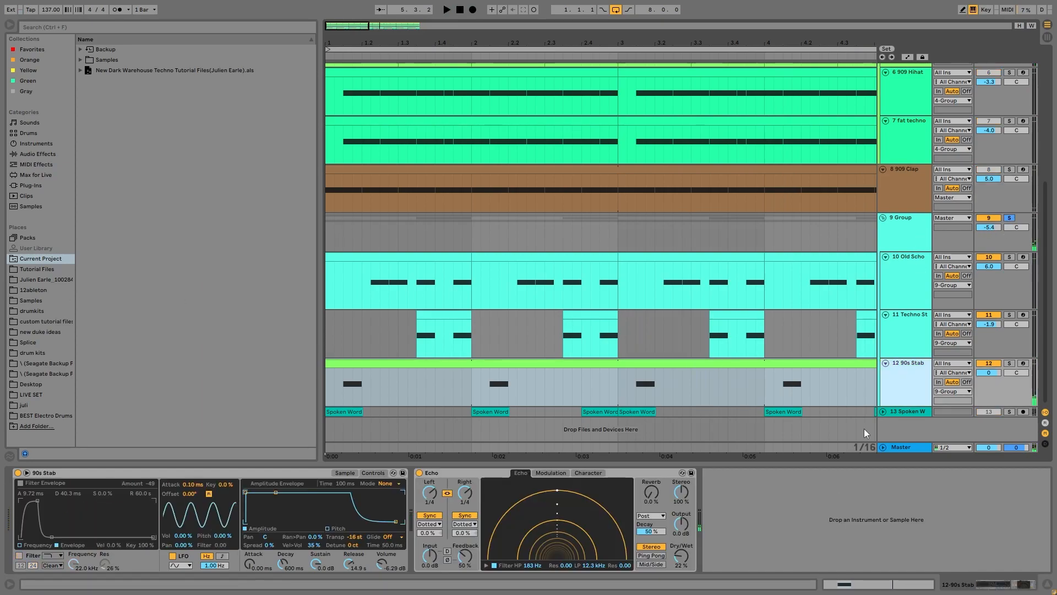
pyautogui.click(1010, 364)
pyautogui.click(930, 348)
pyautogui.click(920, 297)
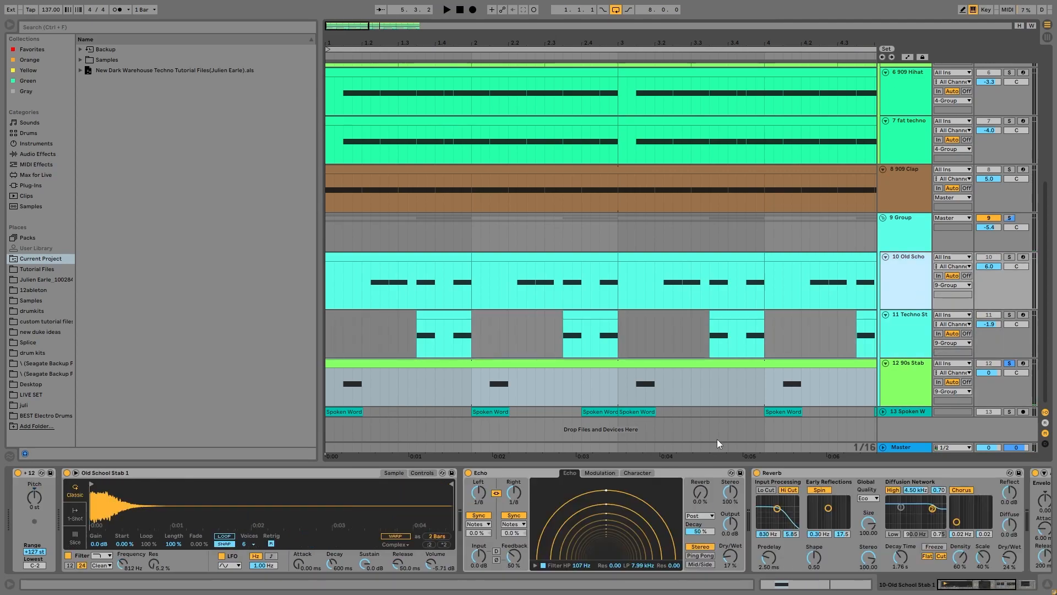
pyautogui.click(1009, 257)
pyautogui.press('space')
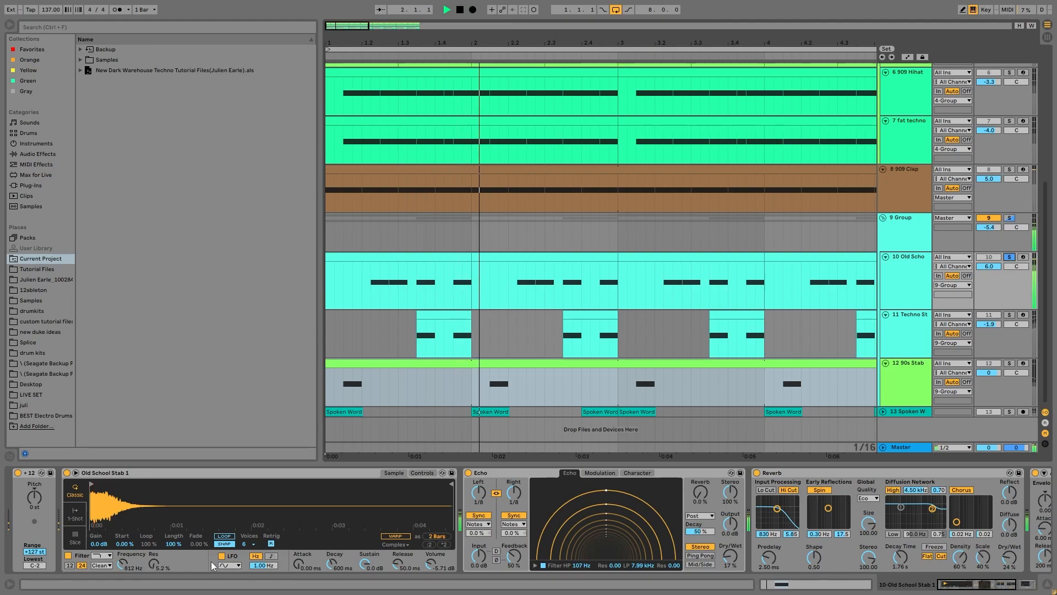
# Show the Old School Stab 1 sampler's controls and play the stab with its filter bypassed and re-enabled.
pyautogui.click(425, 471)
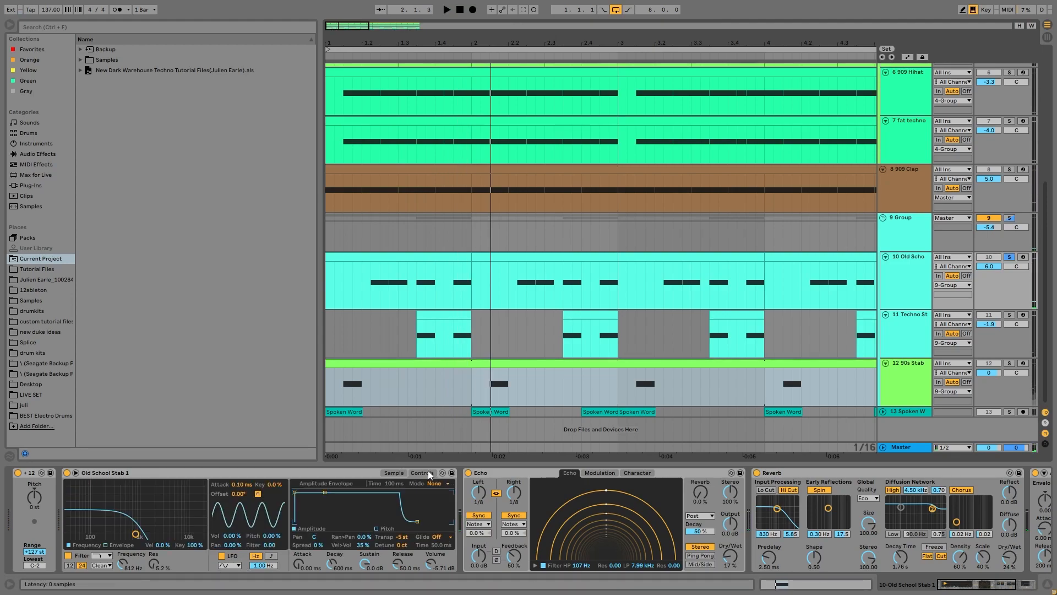
pyautogui.click(115, 545)
pyautogui.click(98, 545)
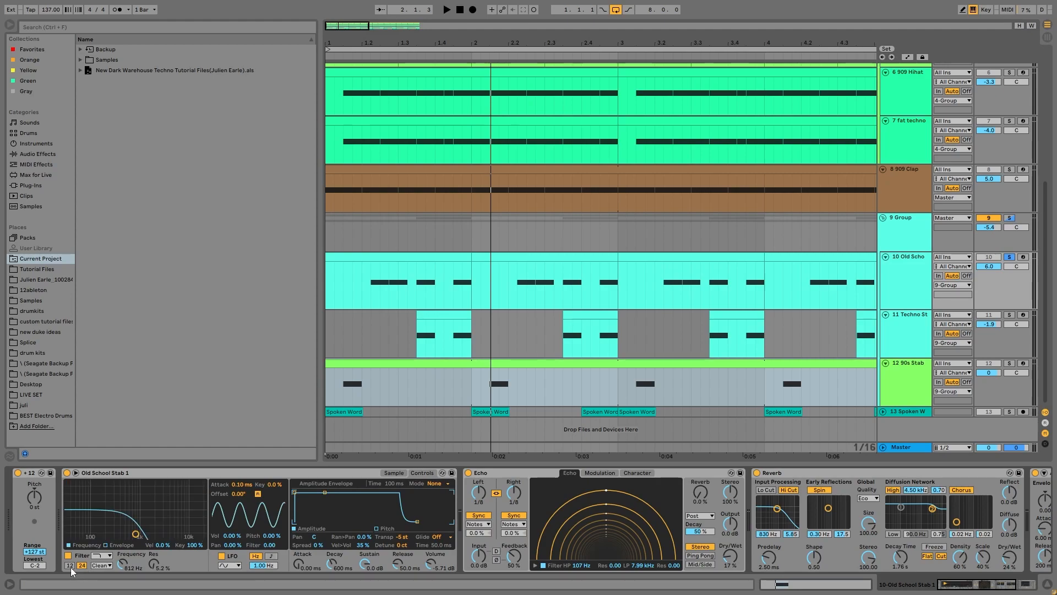
pyautogui.click(68, 556)
pyautogui.press('space')
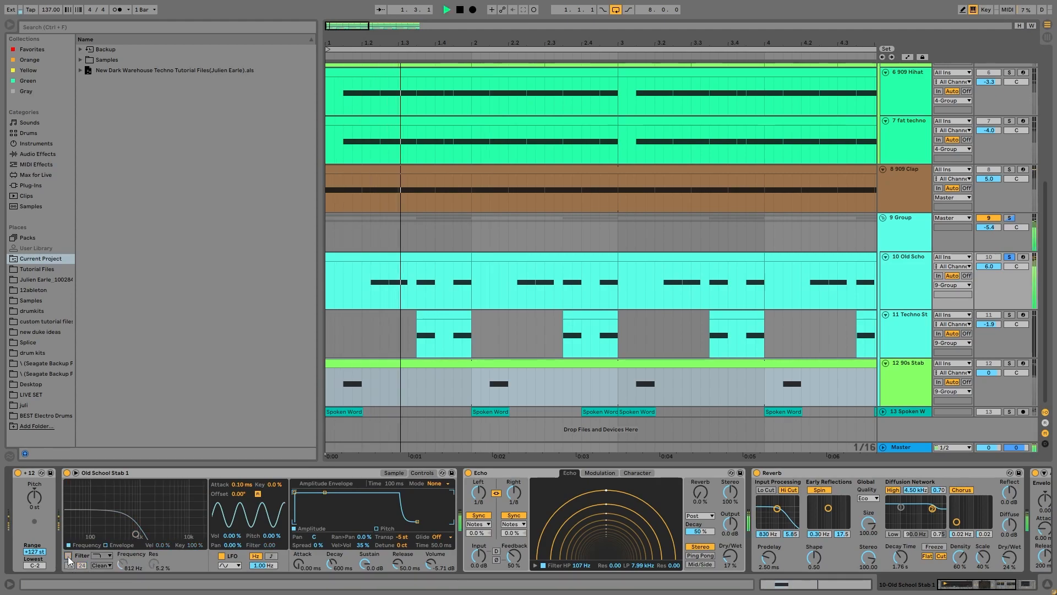
pyautogui.click(67, 556)
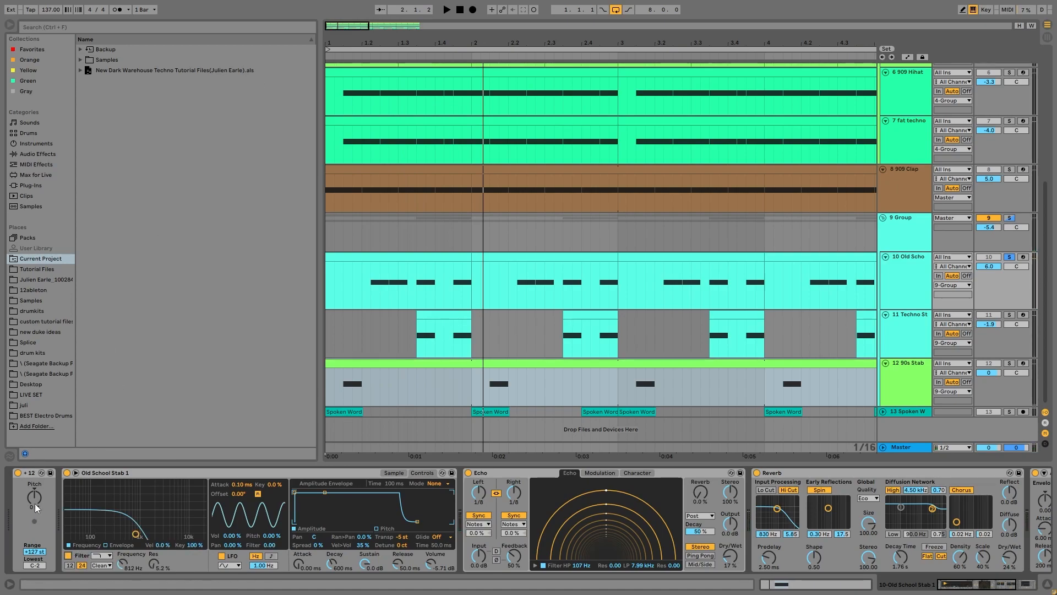
# Try and undo a higher filter frequency on Old School Stab 1, and examine its filter envelope and effects chain.
pyautogui.moveTo(135, 534); pyautogui.dragTo(150, 536)
pyautogui.hotkey('ctrl', 'z')
pyautogui.click(115, 547)
pyautogui.press('space')
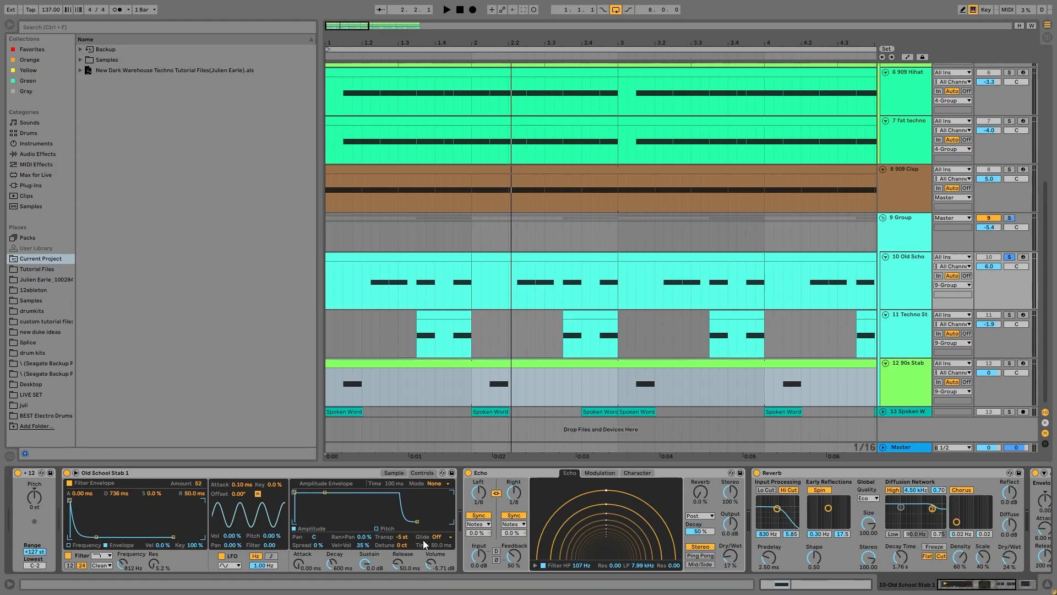
pyautogui.scroll(-5, 587, 530)
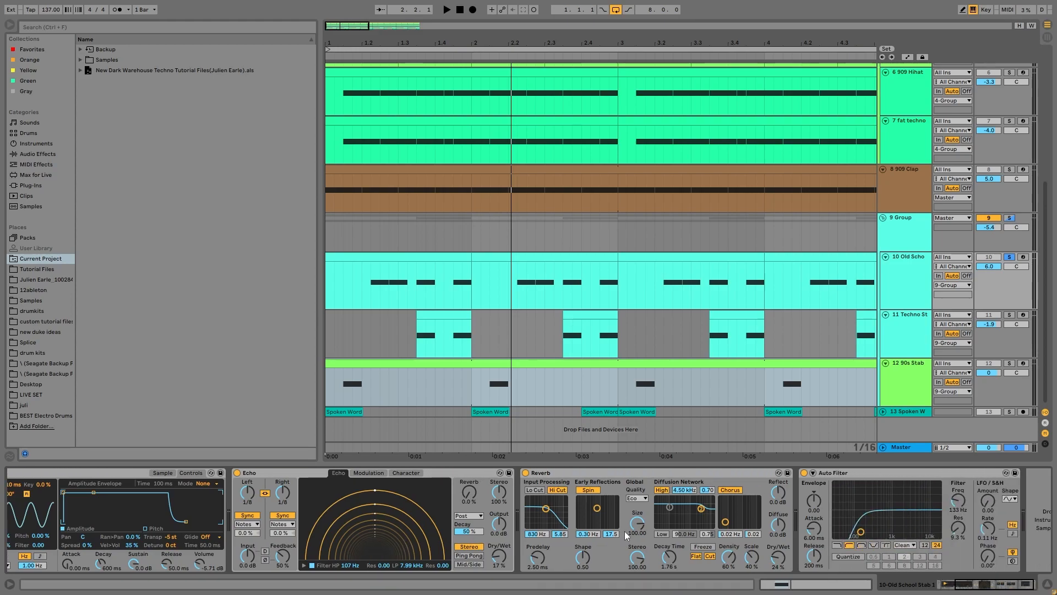
pyautogui.scroll(-1, 622, 533)
# Play the Techno St track soloed and remove the inactive Drum Buss from its device chain.
pyautogui.click(923, 323)
pyautogui.click(1009, 314)
pyautogui.click(419, 339)
pyautogui.press('space')
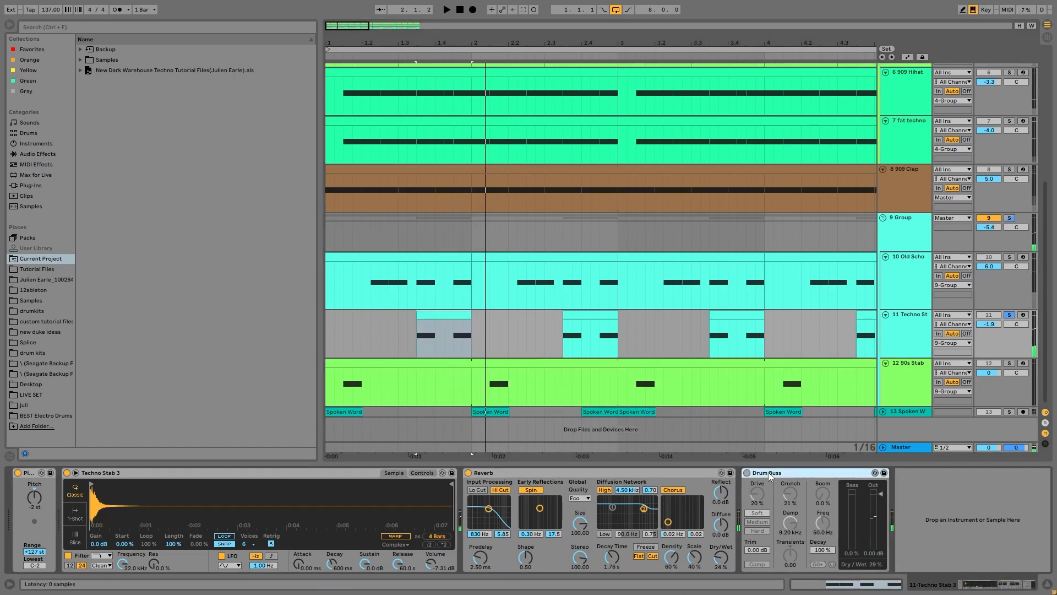
pyautogui.click(919, 415)
# Solo the 90s Stab track, show its sampler and Echo devices, and play it.
pyautogui.click(1009, 363)
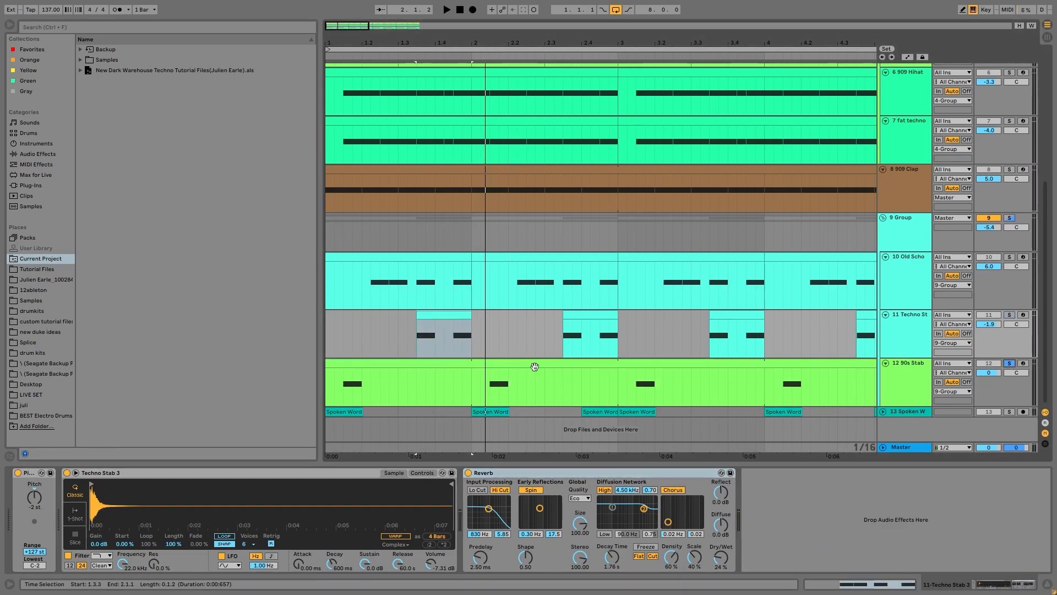
pyautogui.click(534, 369)
pyautogui.press('space')
pyautogui.press('space')
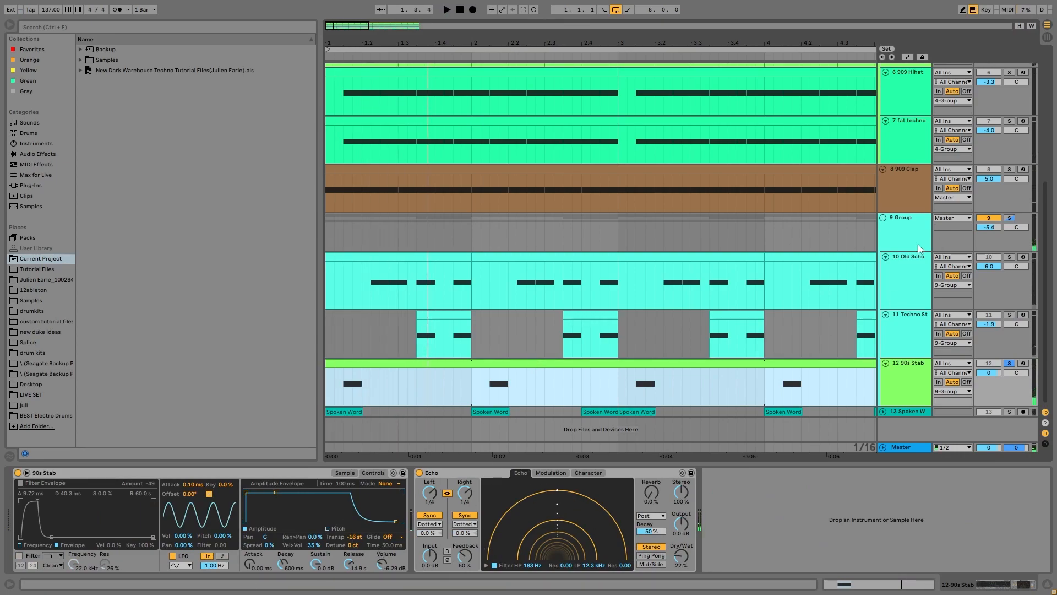
# Show 9 Group's Reverb and sidechain Compressor, and play the whole group soloed.
pyautogui.click(881, 240)
pyautogui.click(1009, 217)
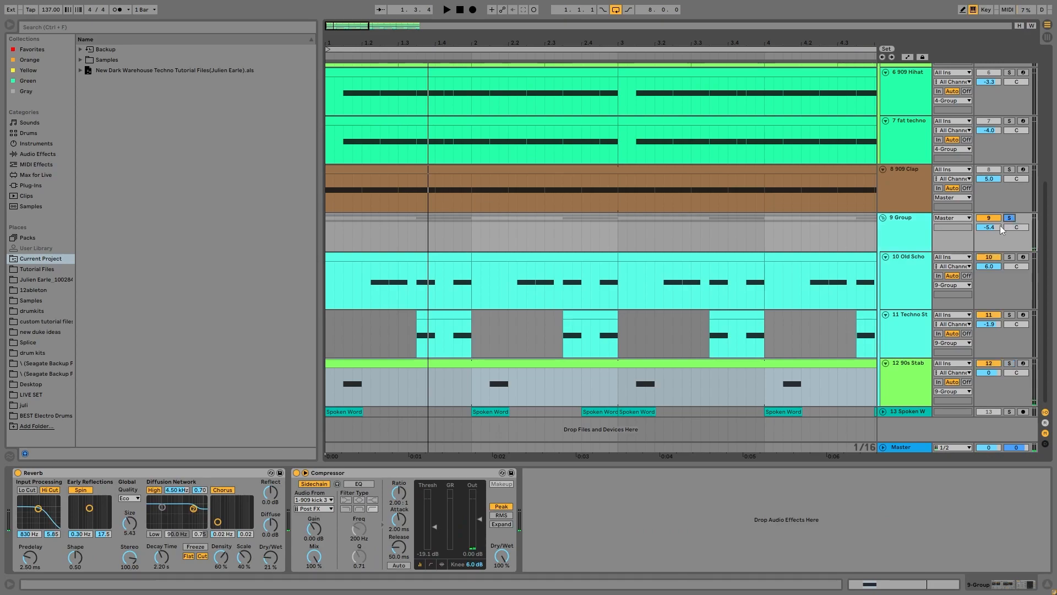
pyautogui.press('space')
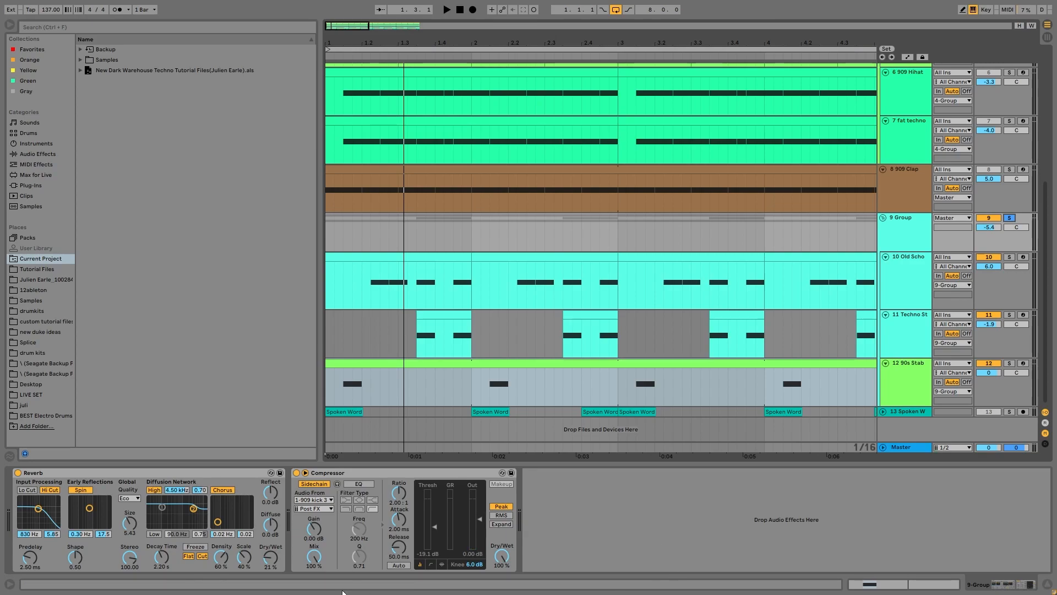
# Unfold the Spoken Word track, play it soloed with its effects shown, and clear the solo to restore the full mix.
pyautogui.click(1009, 412)
pyautogui.press('w')
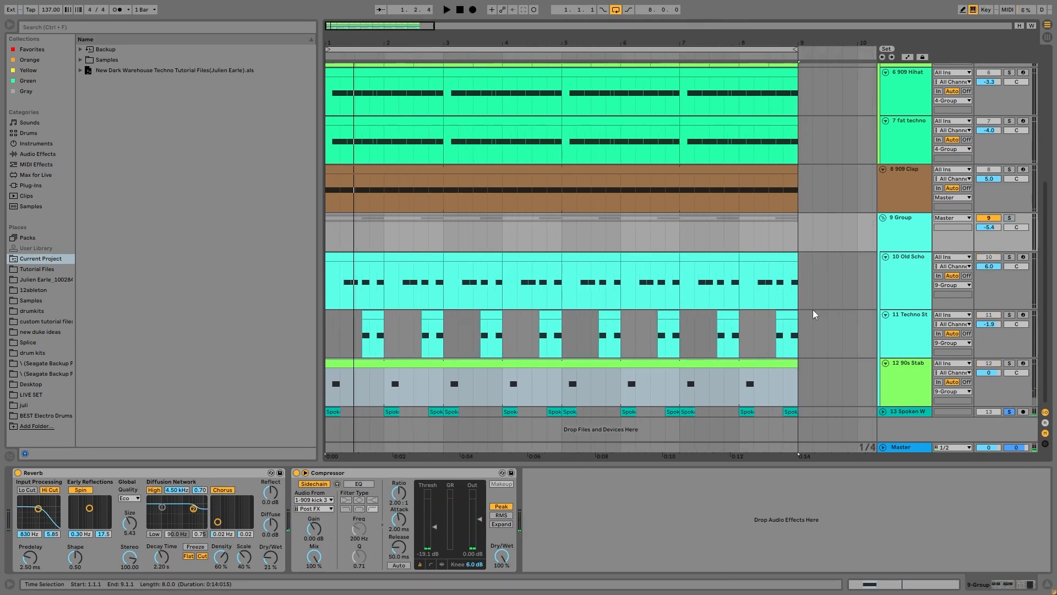
pyautogui.click(882, 410)
pyautogui.click(900, 408)
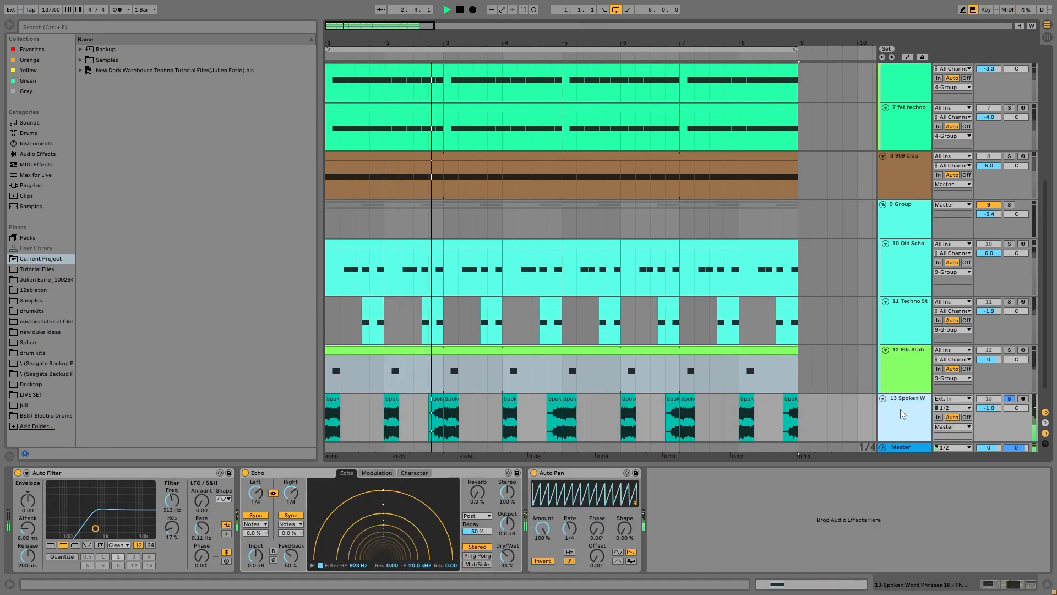
pyautogui.press('space')
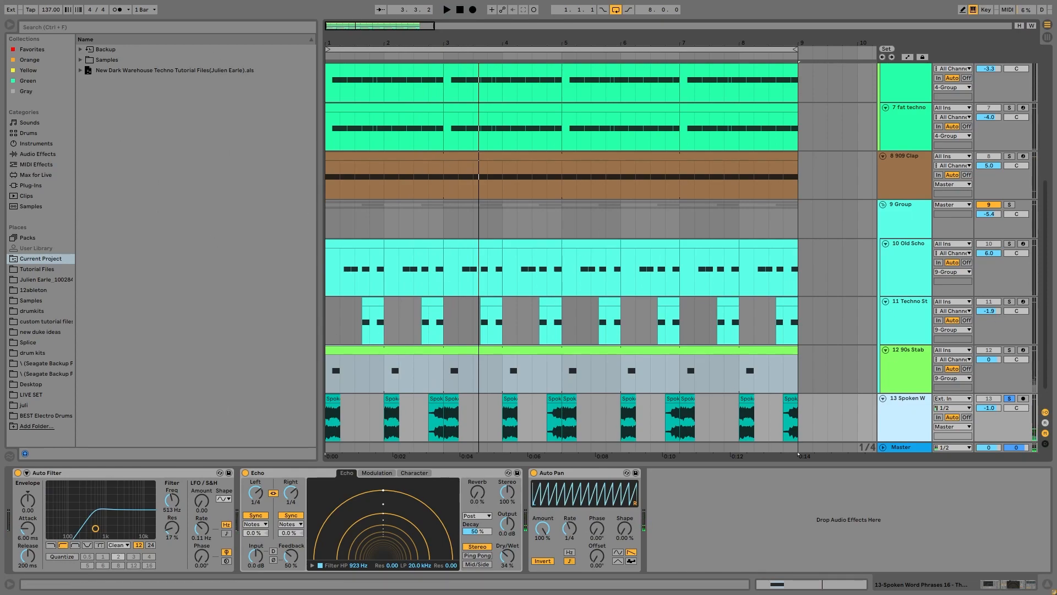
pyautogui.click(1013, 401)
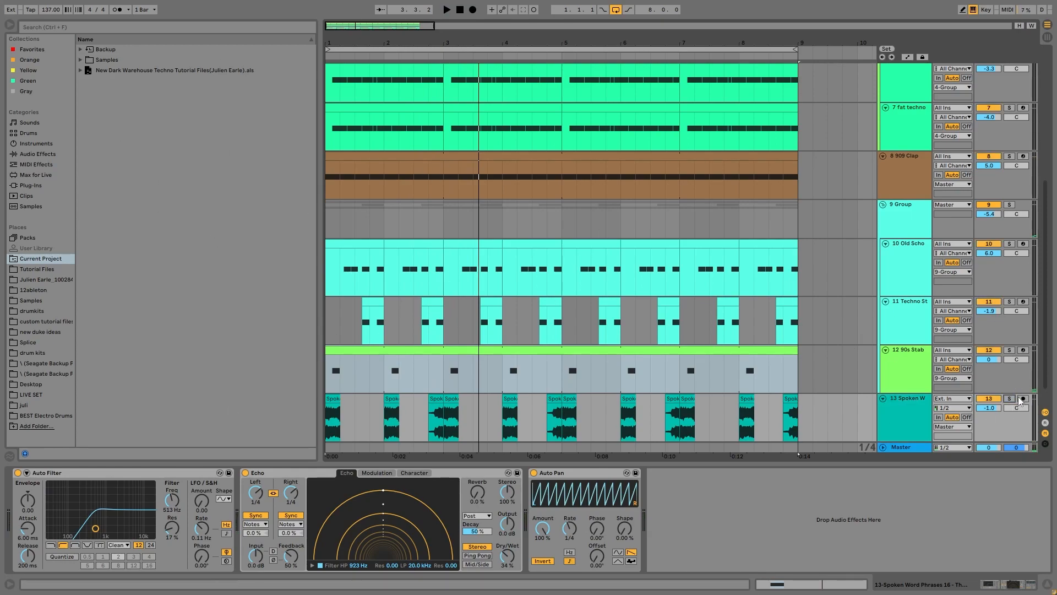
pyautogui.scroll(2, 822, 198)
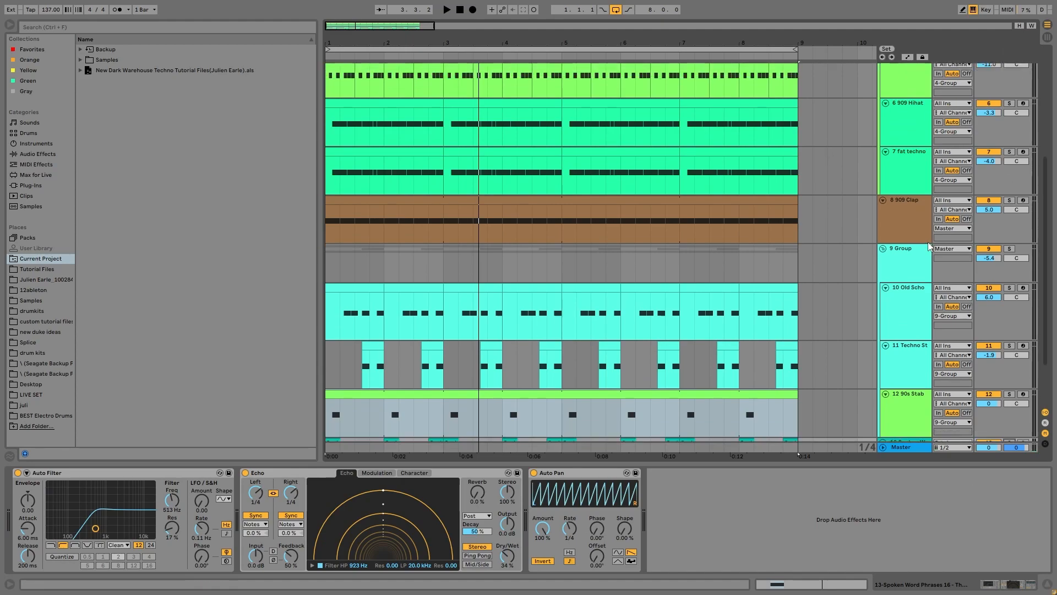
# Compare the full mix with the Spoken Word track muted and with it active during playback.
pyautogui.scroll(-3, 923, 265)
pyautogui.click(925, 378)
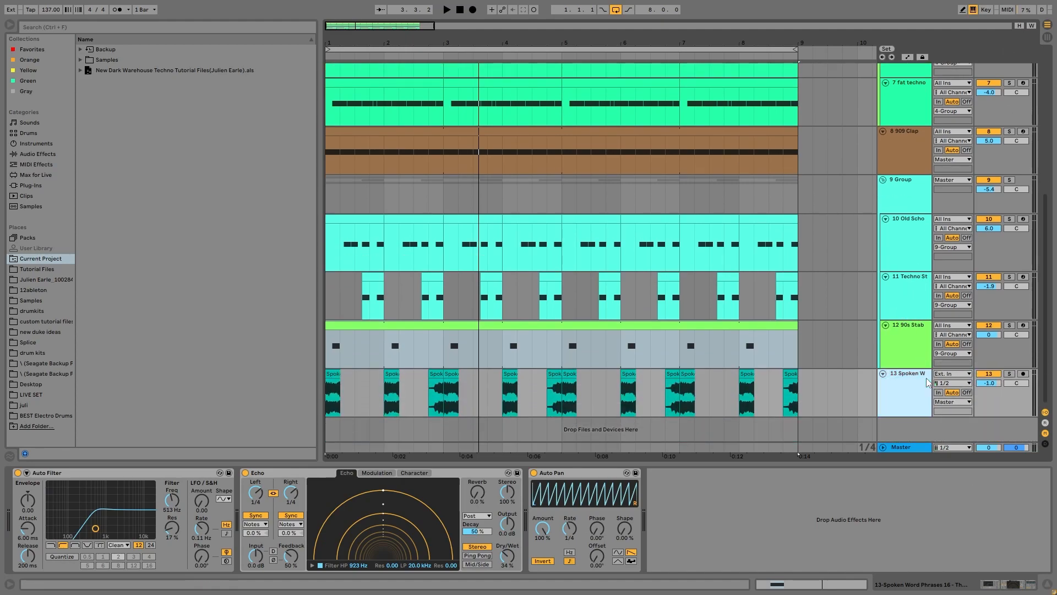
pyautogui.click(988, 374)
pyautogui.press('space')
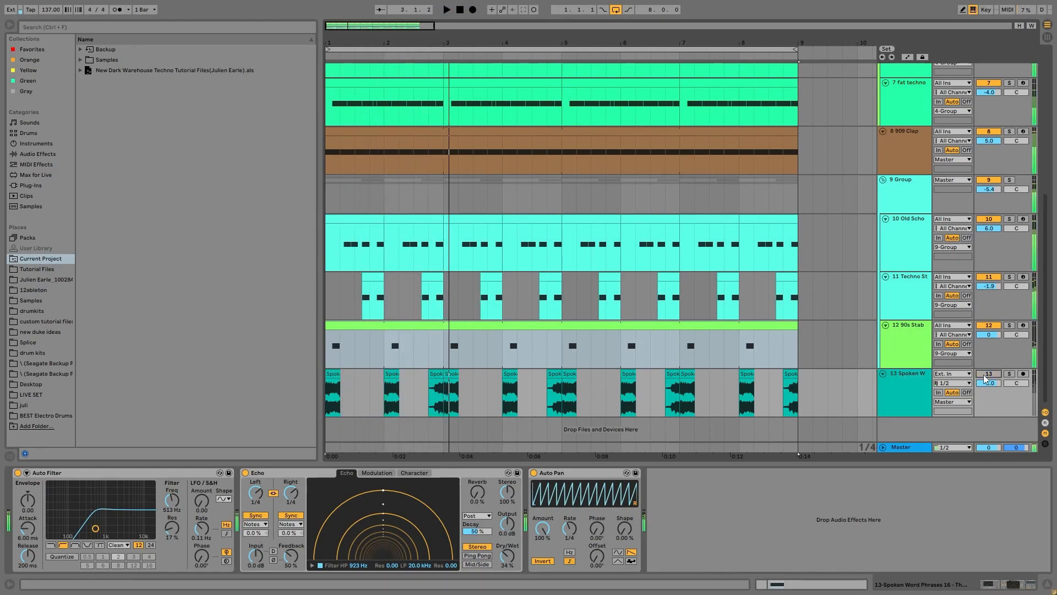
pyautogui.click(985, 375)
pyautogui.press('space')
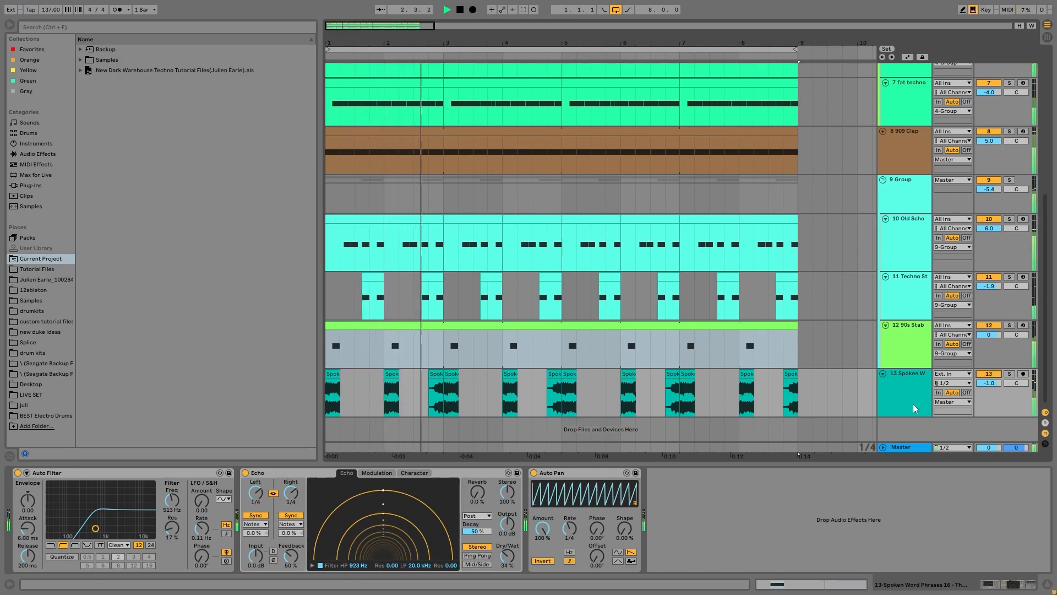
pyautogui.press('space')
# Play 9 Group soloed, and add the Spoken Word track to the solo to hear both together.
pyautogui.click(1005, 378)
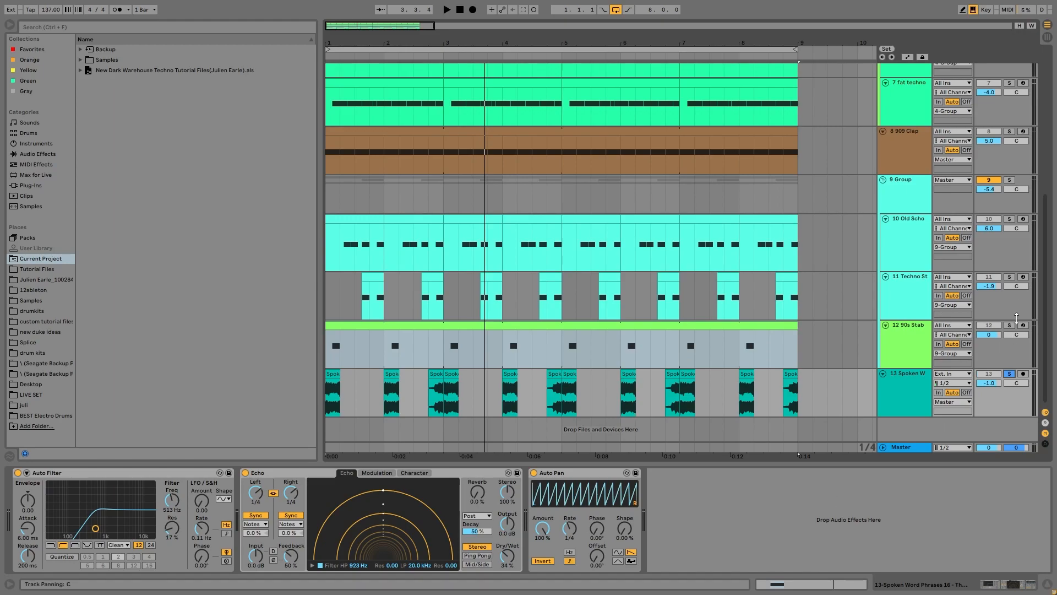
pyautogui.click(1010, 180)
pyautogui.press('space')
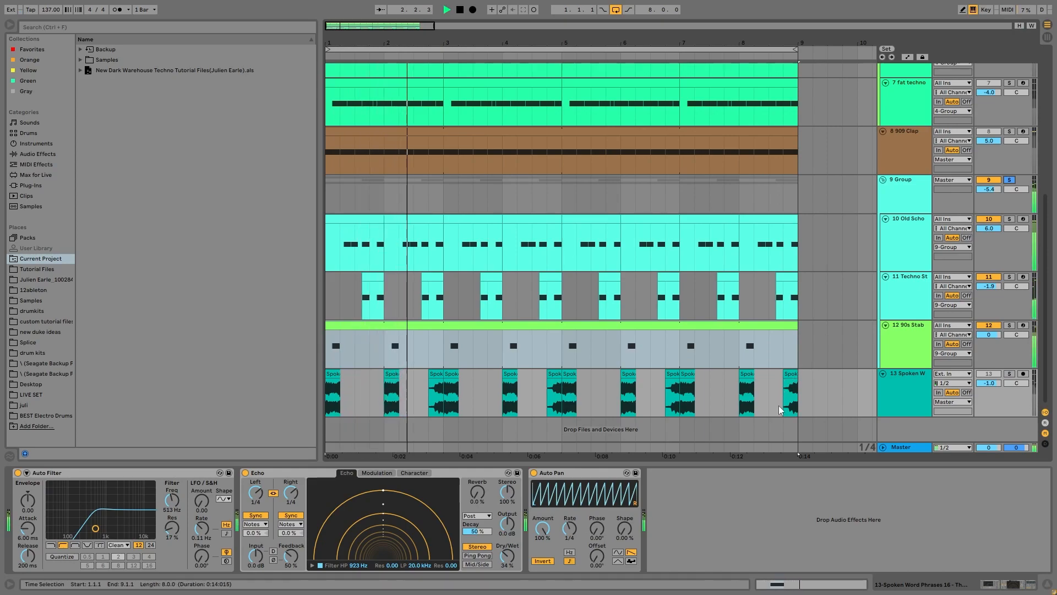
pyautogui.click(1009, 374)
pyautogui.press('space')
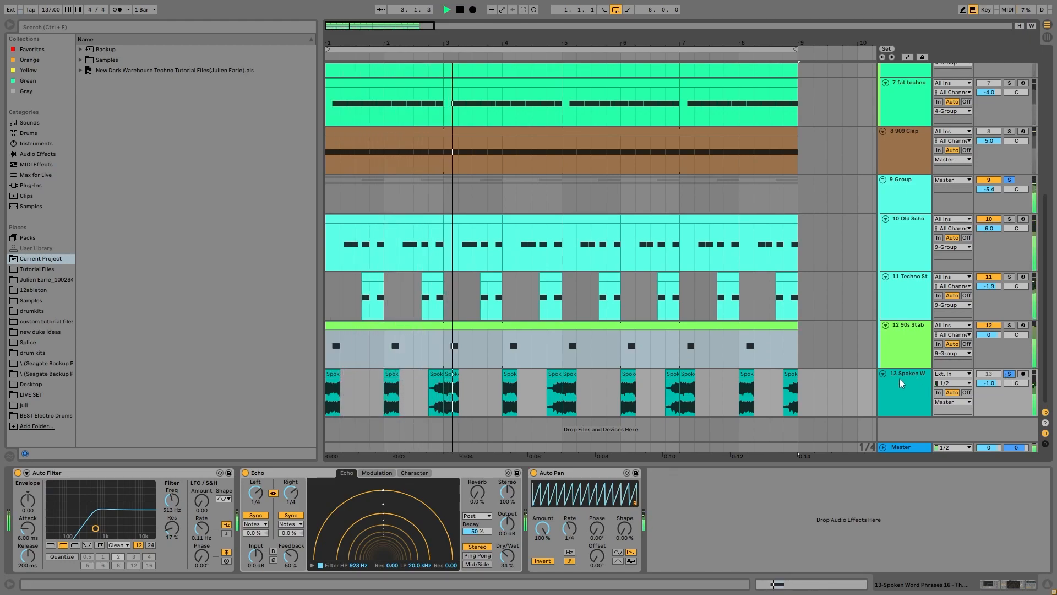
pyautogui.press('space')
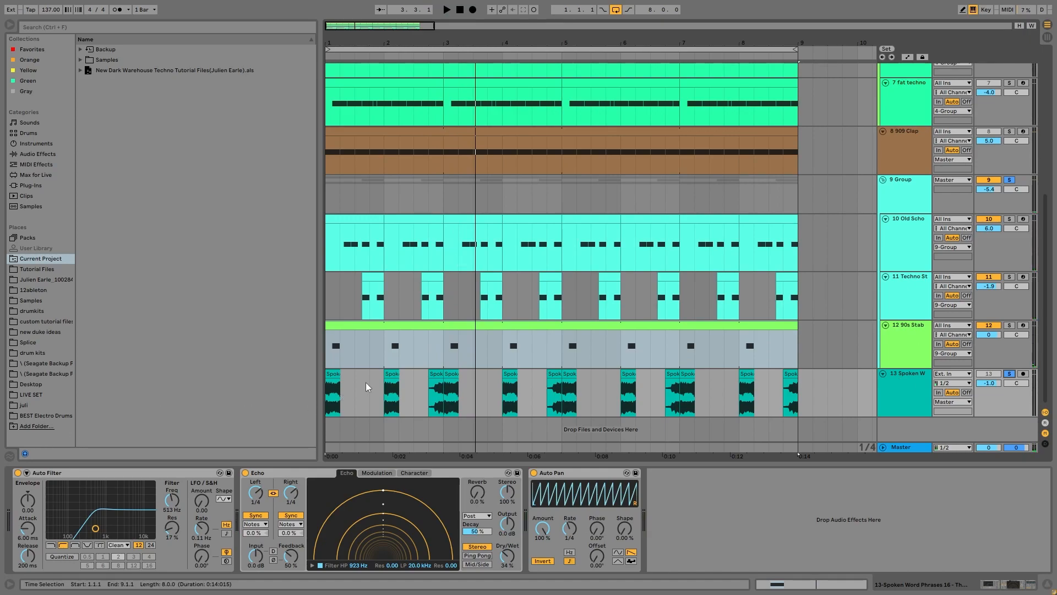
# Clear the solos, select the first Spoken Word clip, and play with 9 Group muted and Spoken Word soloed.
pyautogui.click(435, 378)
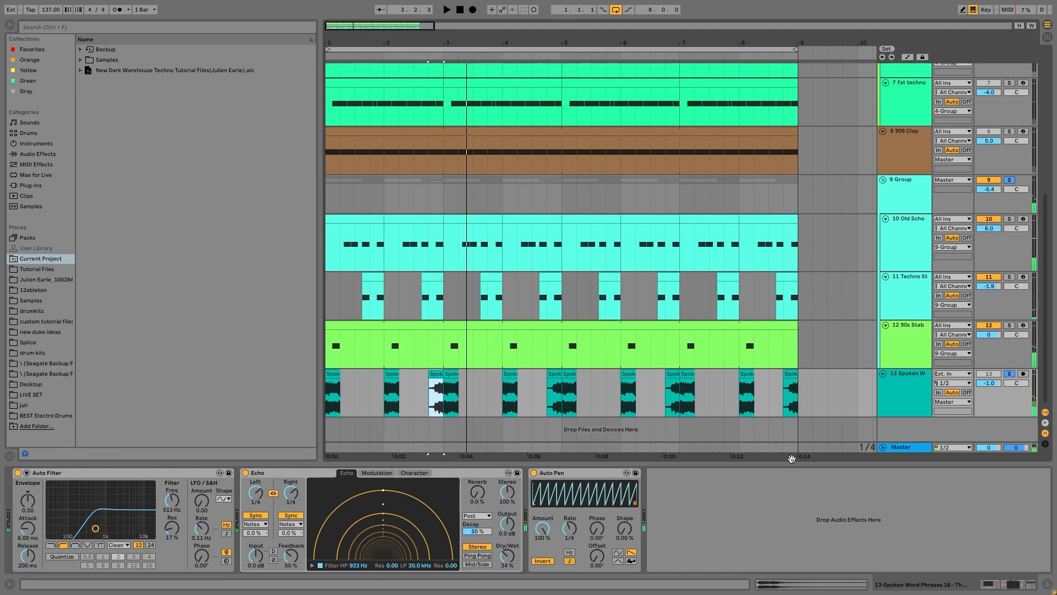
pyautogui.click(1009, 374)
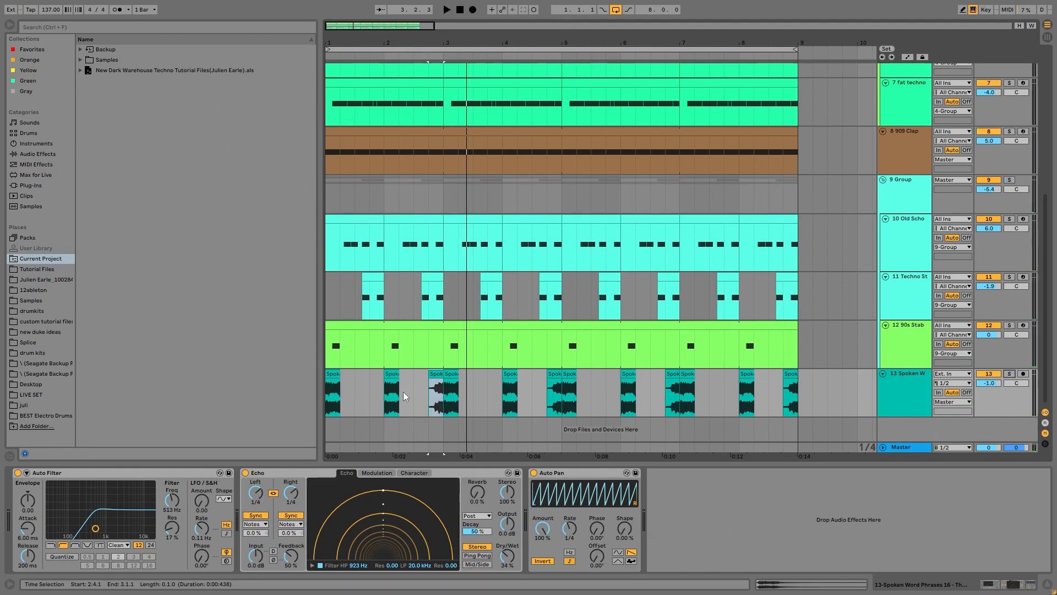
pyautogui.click(333, 374)
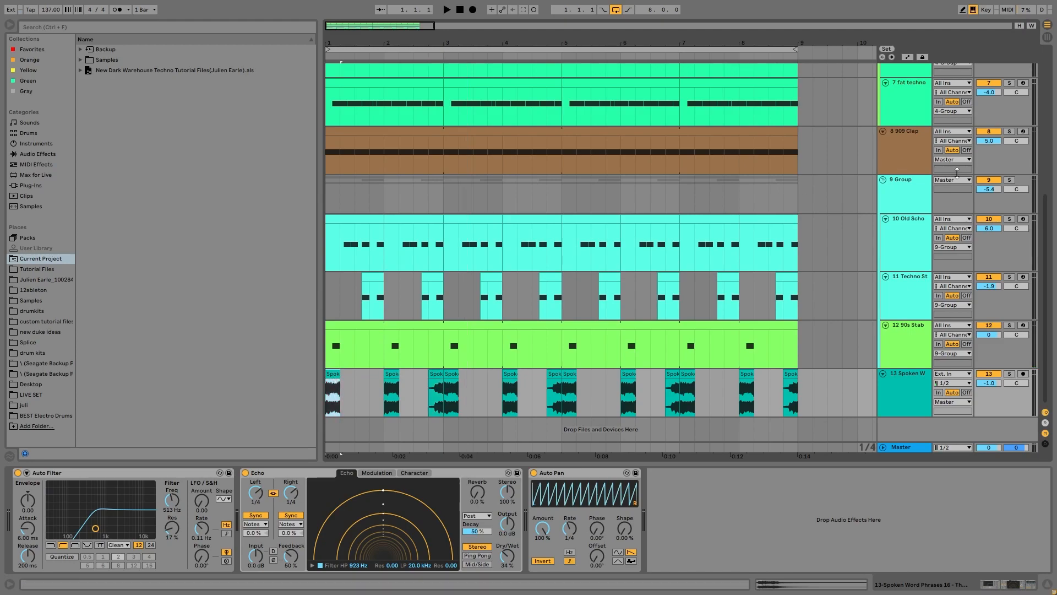
pyautogui.click(988, 181)
pyautogui.press('space')
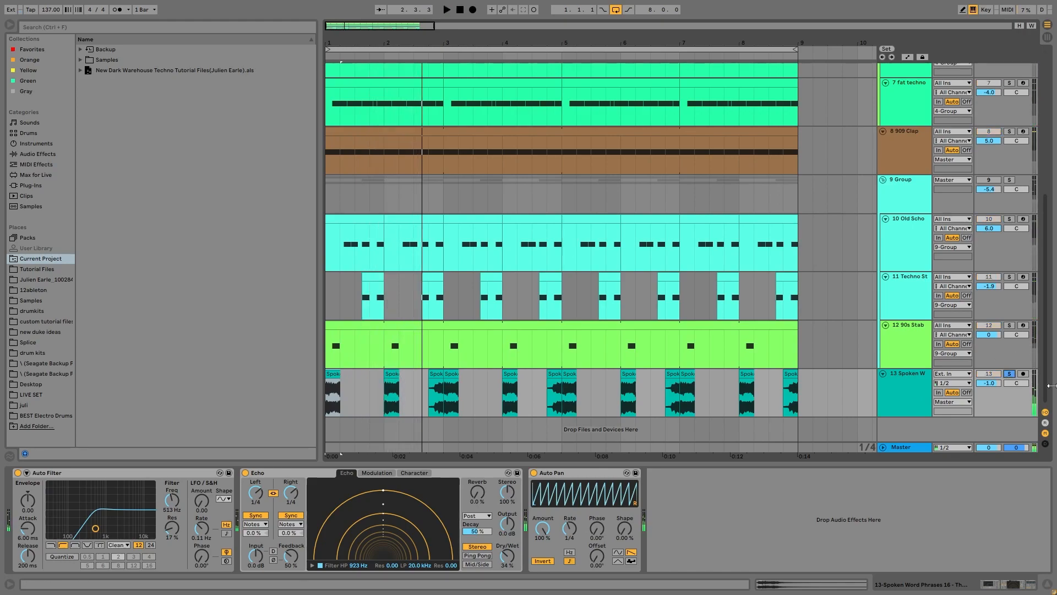
# Solo the Drum Rack track alongside Spoken Word and play them.
pyautogui.scroll(8, 1030, 172)
pyautogui.click(1009, 165)
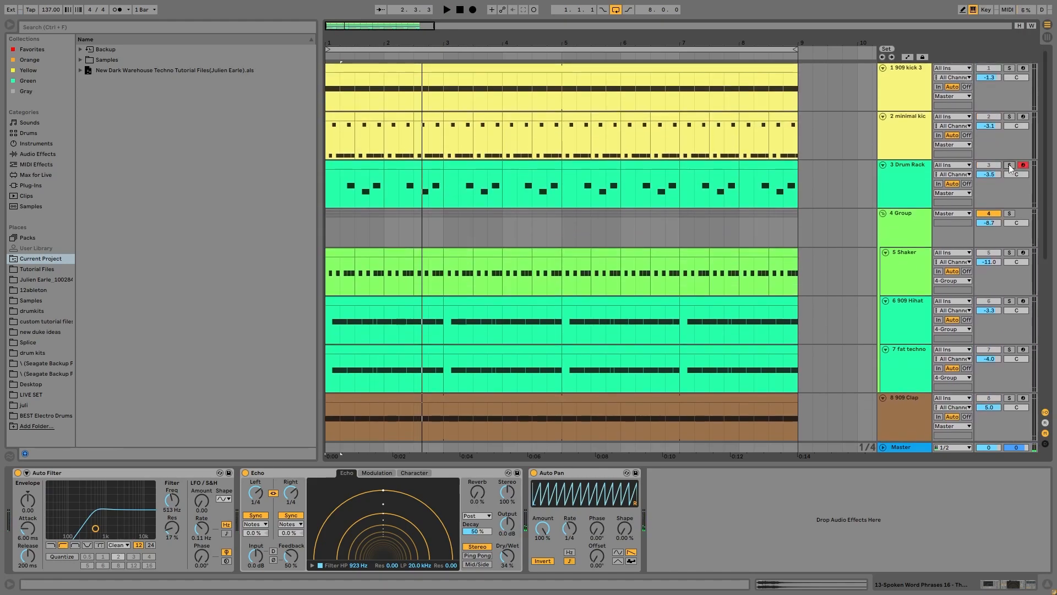
pyautogui.scroll(-2, 904, 372)
pyautogui.press('space')
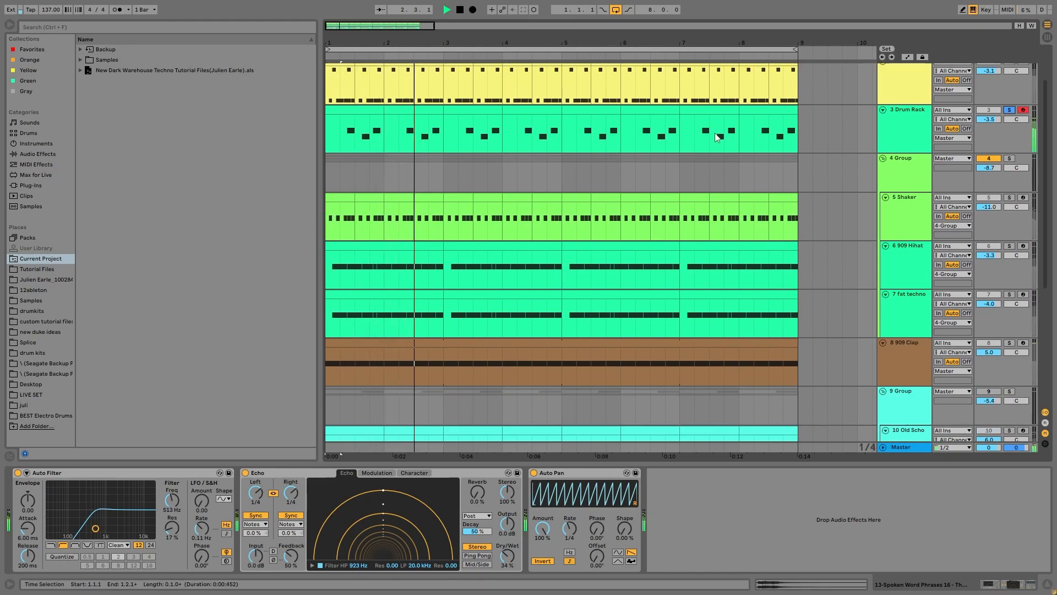
pyautogui.scroll(-2, 978, 266)
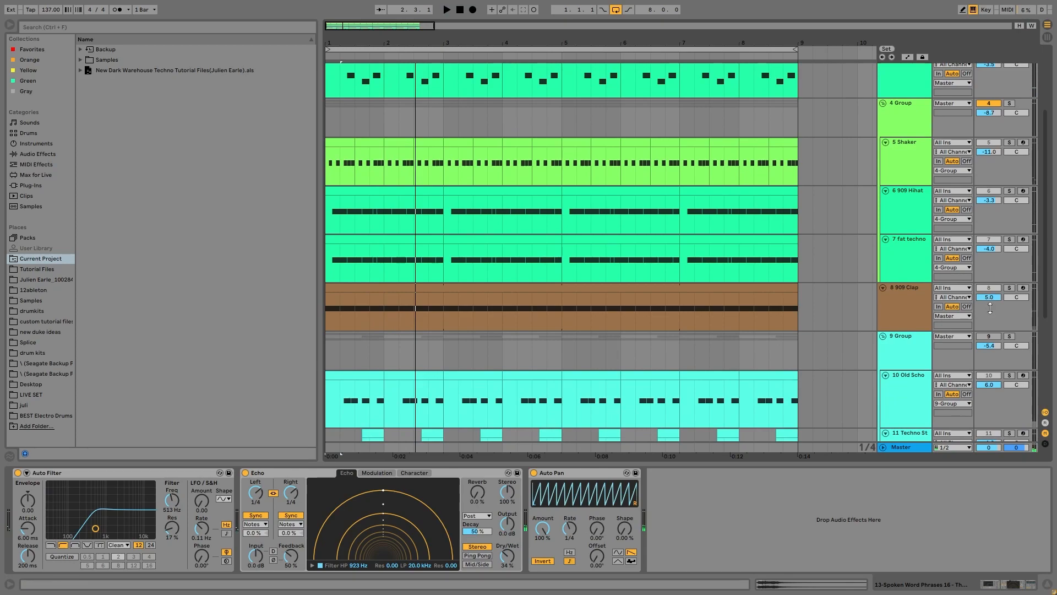
pyautogui.press('space')
# Reactivate 9 Group and play the full mix without any solo.
pyautogui.click(989, 337)
pyautogui.scroll(-2, 980, 342)
pyautogui.press('space')
pyautogui.scroll(-3, 668, 422)
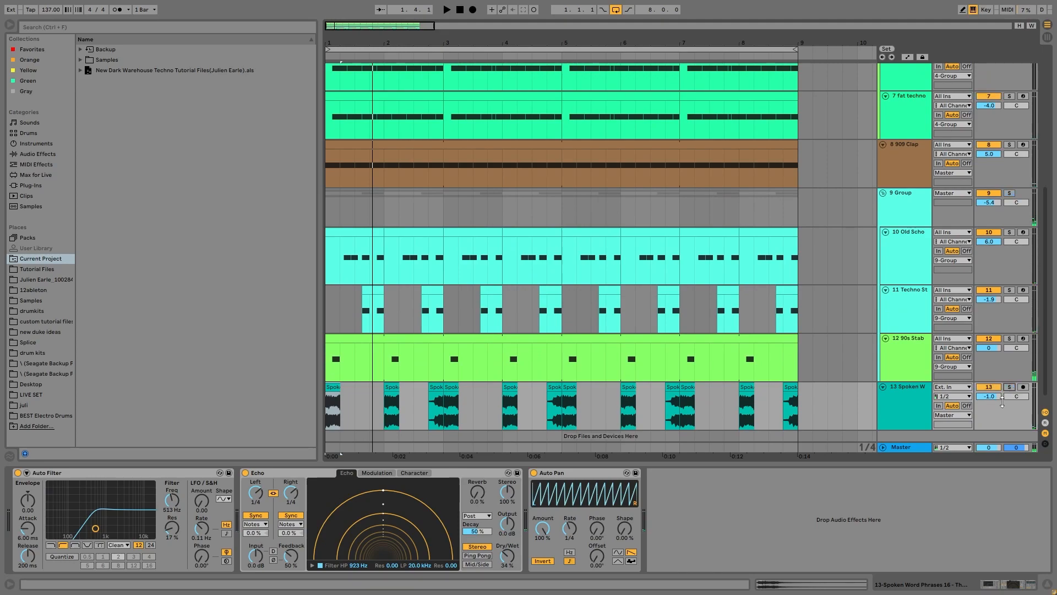
# Solo the Spoken Word track and play its first clip.
pyautogui.click(1010, 387)
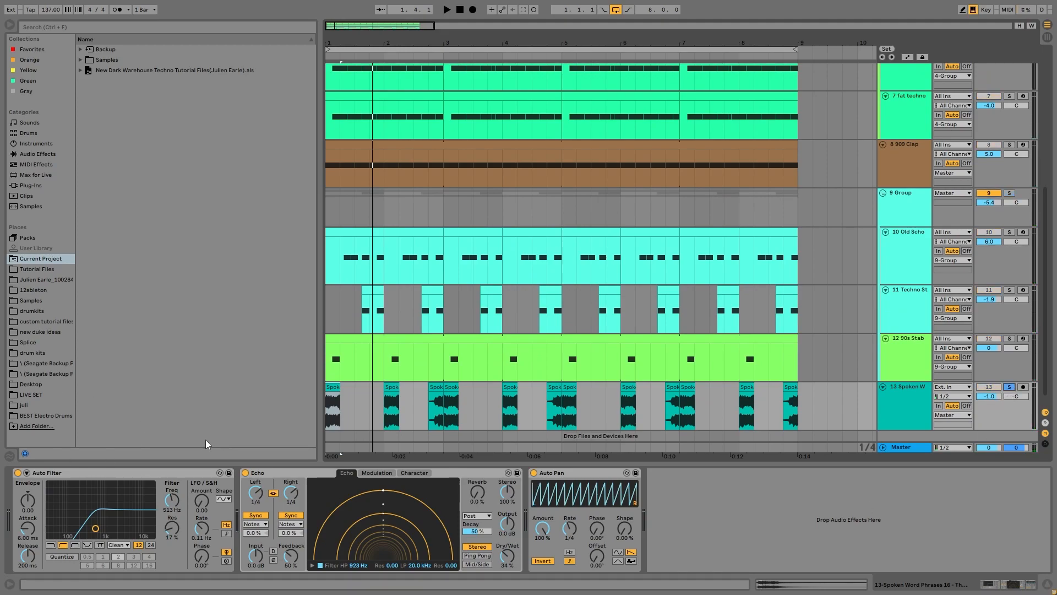
pyautogui.click(338, 404)
pyautogui.press('space')
pyautogui.press('space')
# Extend the Spoken Word clip at bar 3 back to 2.4.1 over the preceding clip, and play it soloed.
pyautogui.moveTo(445, 388); pyautogui.dragTo(428, 388)
pyautogui.click(432, 410)
pyautogui.press('space')
pyautogui.press('space')
pyautogui.press('space')
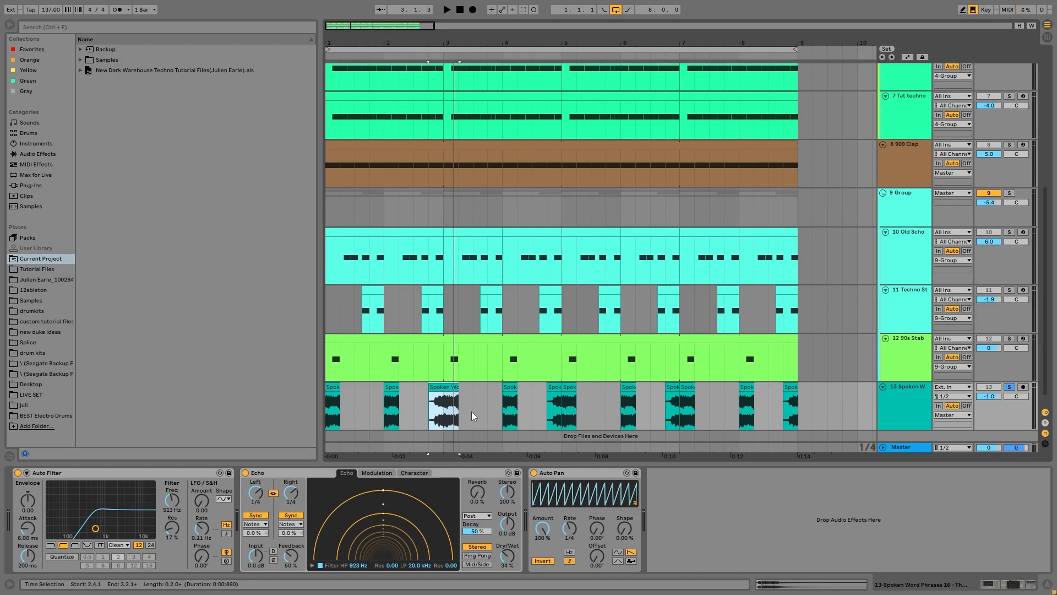
pyautogui.click(329, 395)
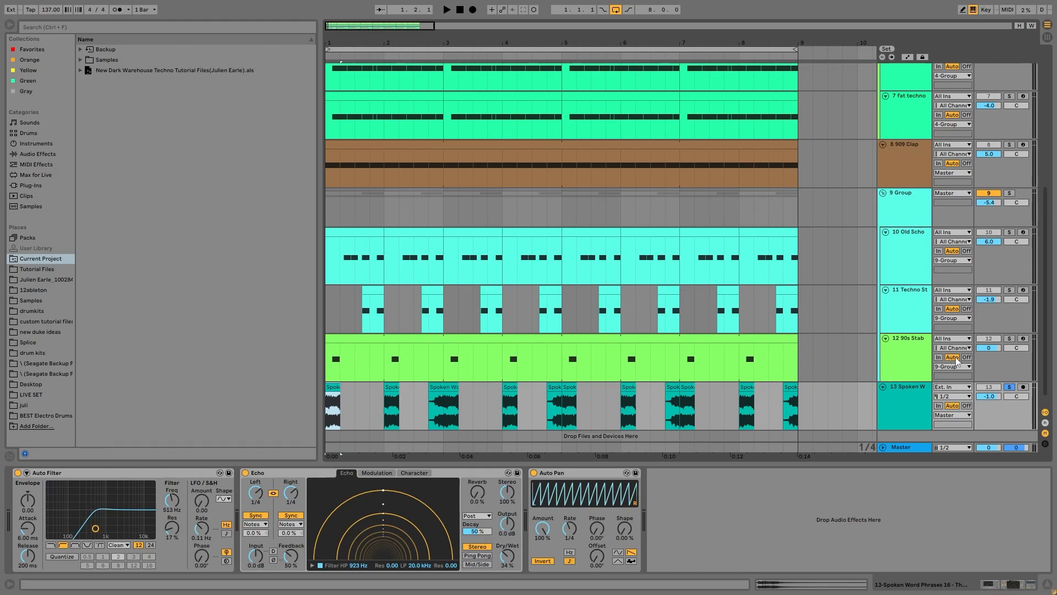
# Play the 909 kick soloed together with Spoken Word, and clear the solos to hear the full mix.
pyautogui.moveTo(1046, 350); pyautogui.dragTo(1048, 171)
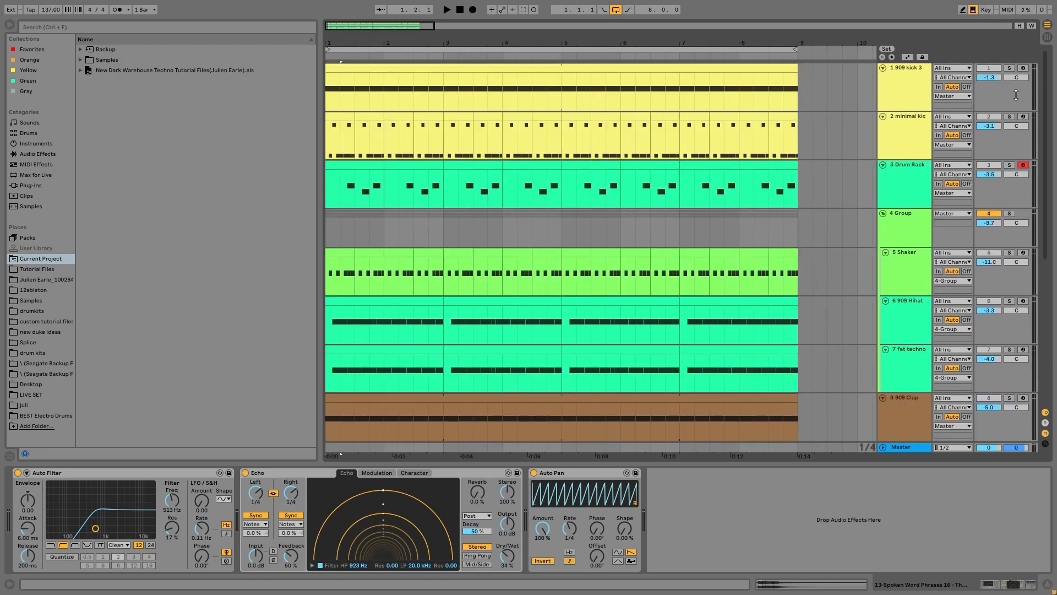
pyautogui.press('space')
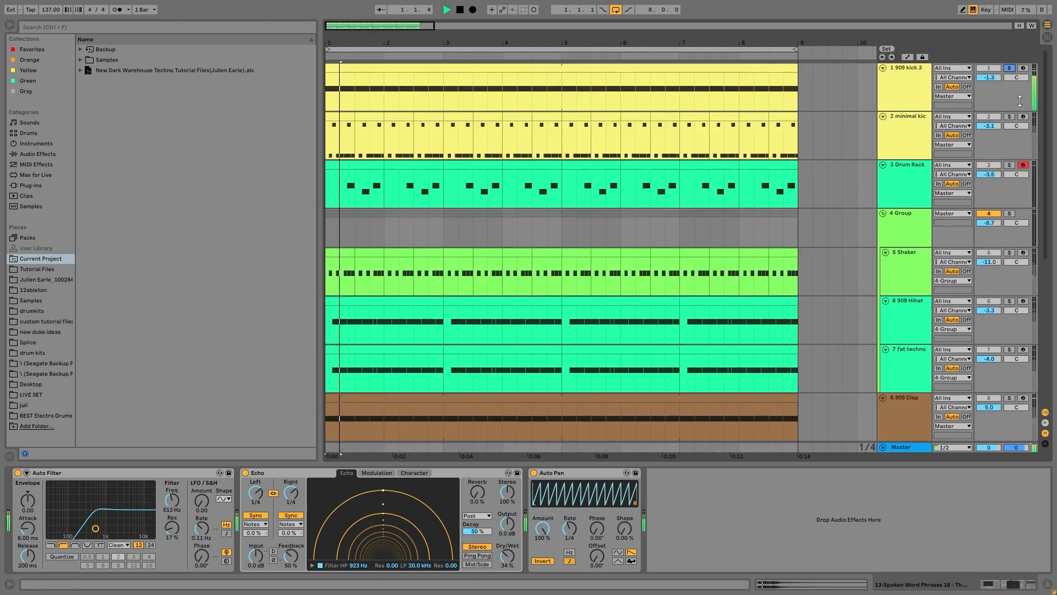
pyautogui.scroll(-3, 1036, 206)
pyautogui.scroll(-3, 1036, 206)
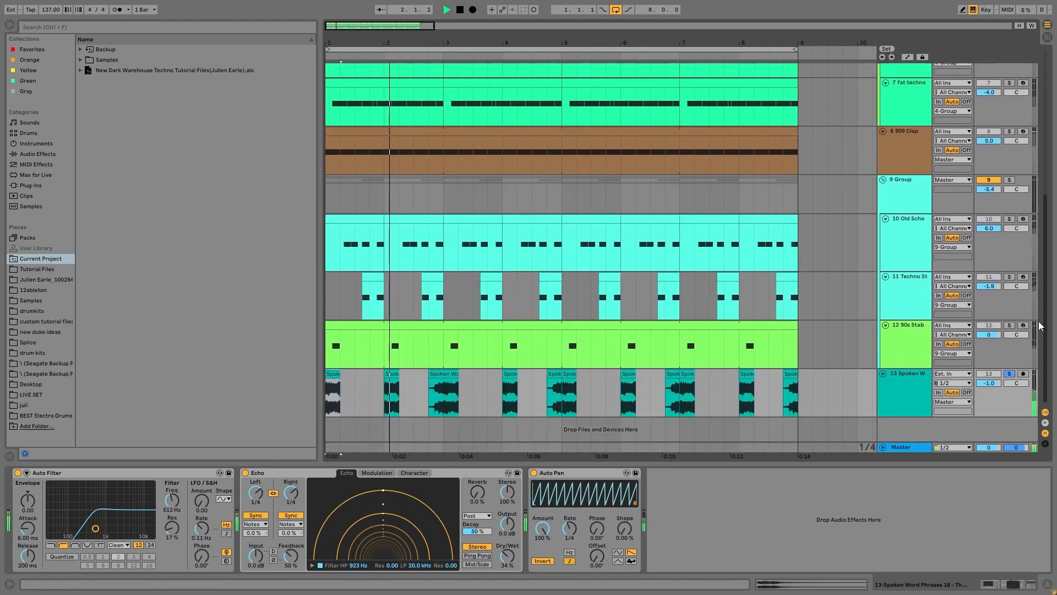
pyautogui.click(1009, 374)
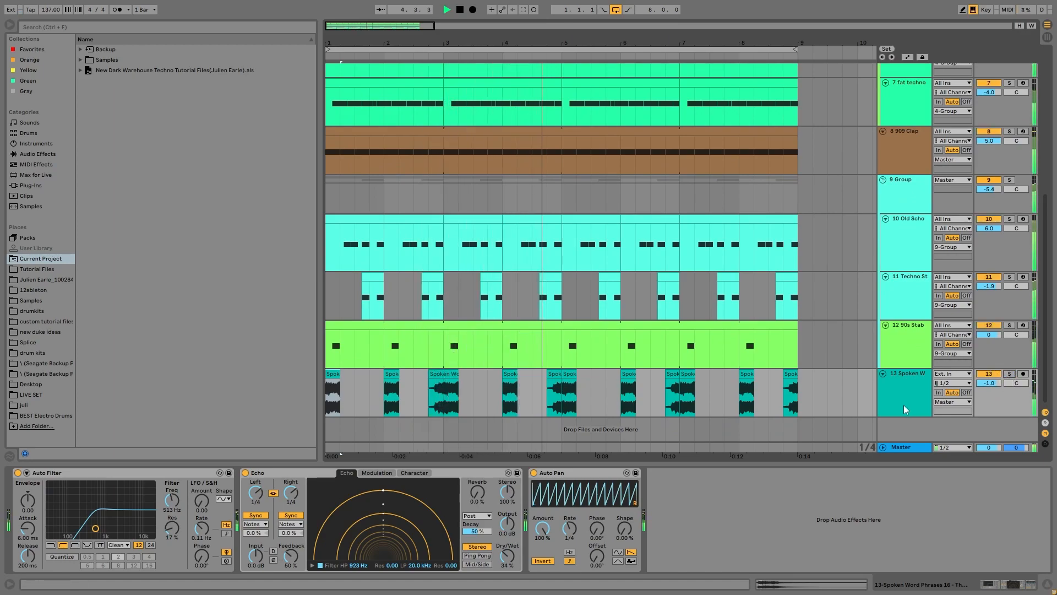
pyautogui.press('space')
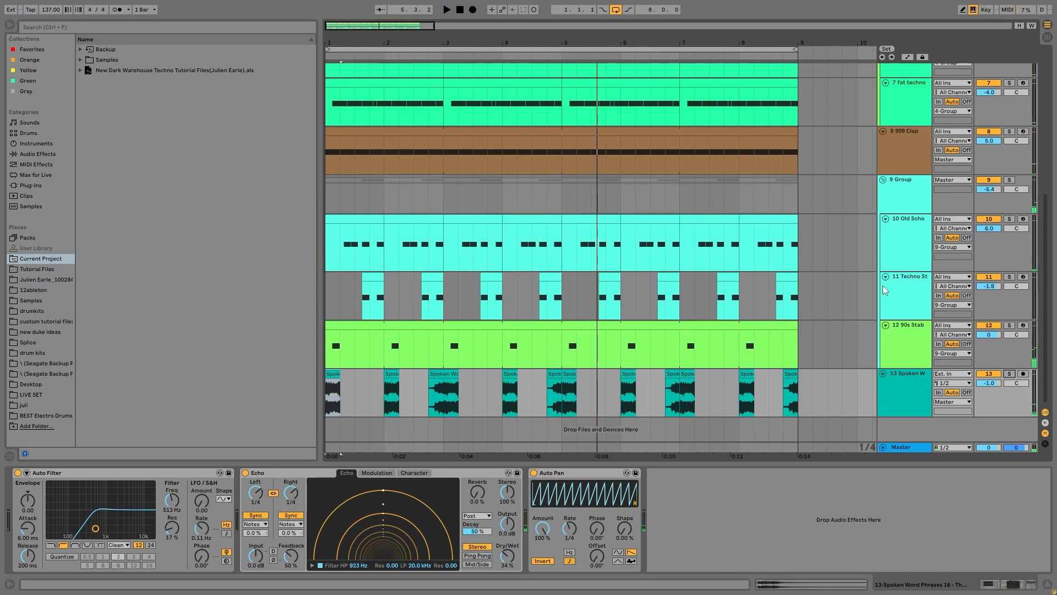
# Fold all tracks in the arrangement and hide the device chain view.
pyautogui.click(907, 209)
pyautogui.hotkey('ctrl', 'a')
pyautogui.hotkey('alt', 'u')
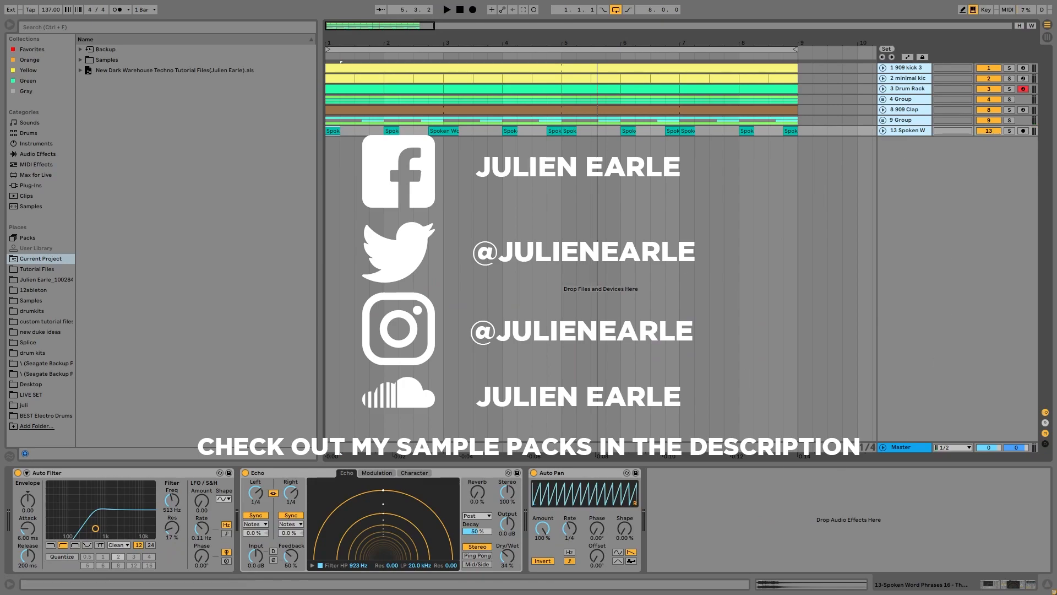
pyautogui.click(1047, 581)
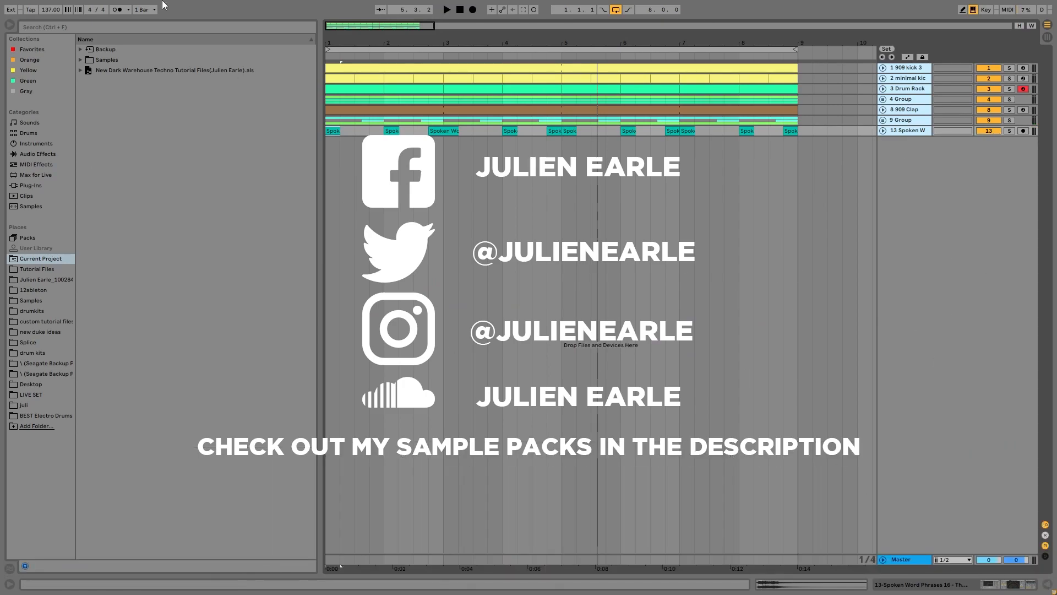